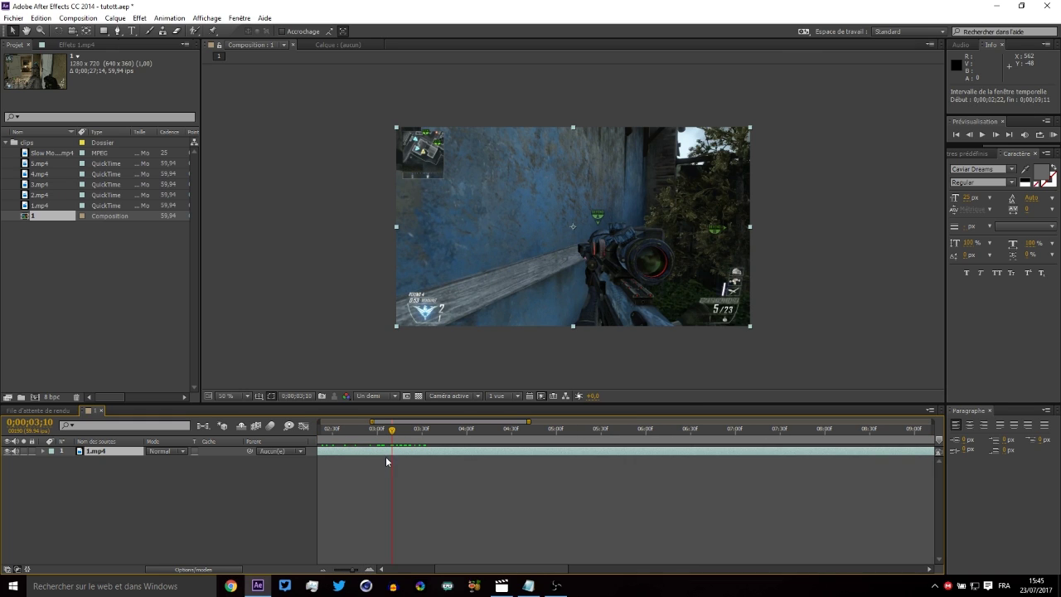
Step: Split 1.mp4 at the shot frame and apply the twixtor frame preset to the top part
drag(370, 572, 374, 571)
mouse_move(392, 452)
mouse_down()
mouse_move(424, 447)
mouse_move(395, 452)
mouse_up()
key(ctrl+shift+d)
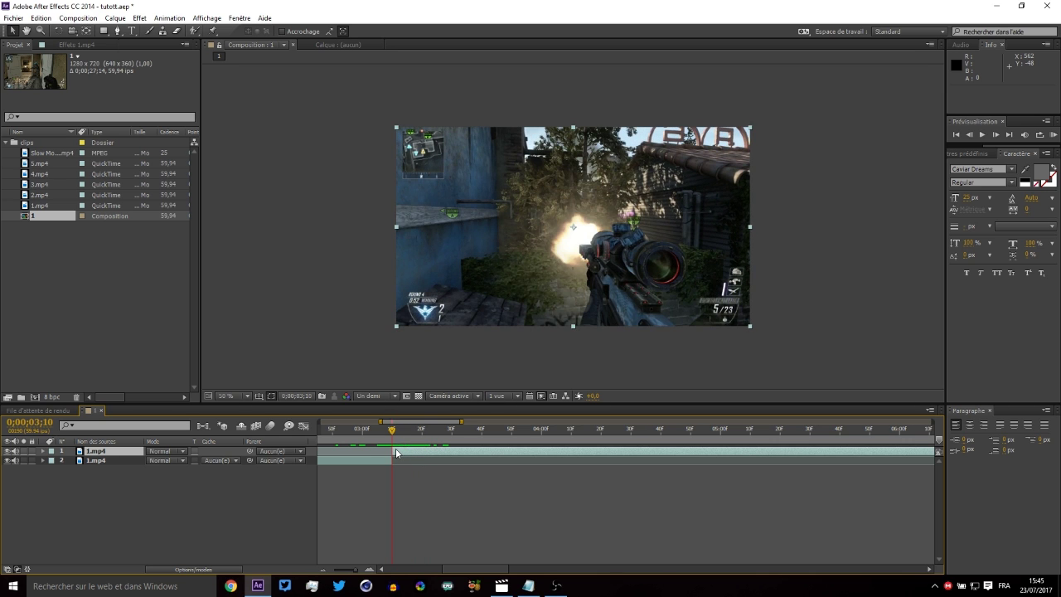
click(974, 155)
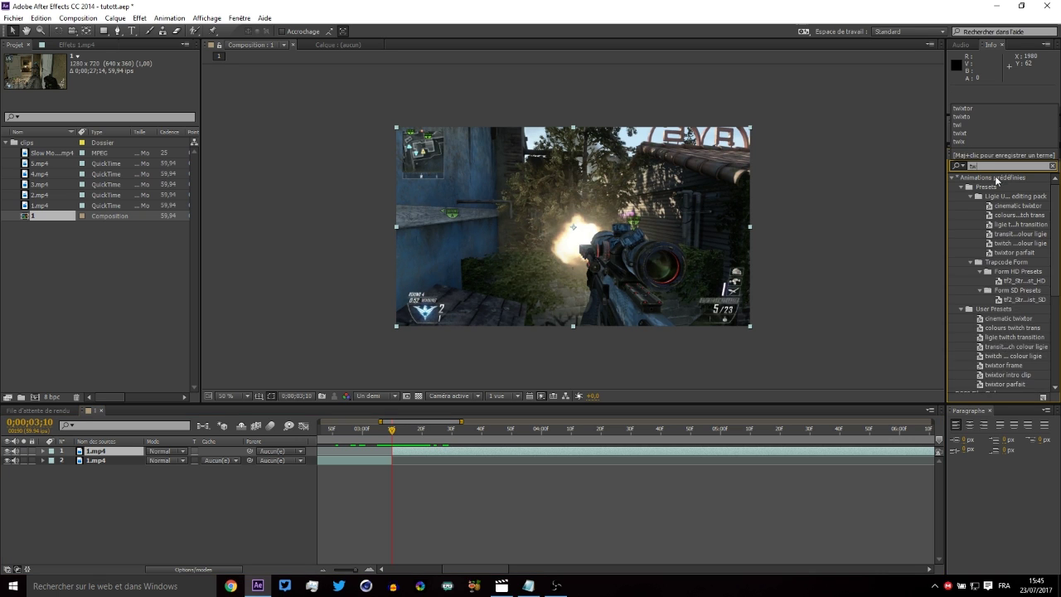
double_click(1005, 244)
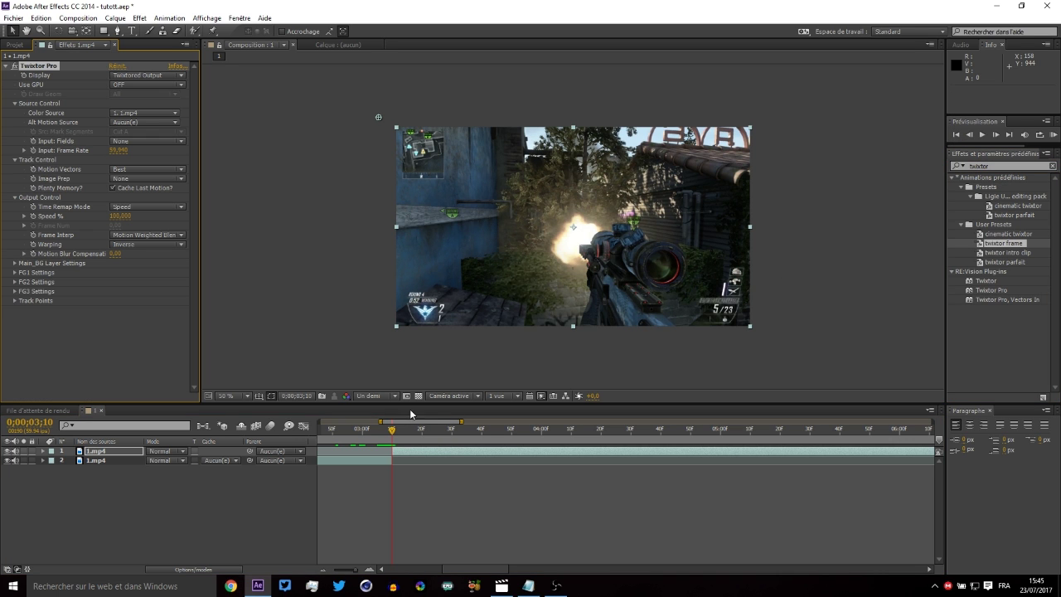
Step: Keyframe Twixtor Speed % at 350 on the muzzle-flash frame and 5 a few frames later
drag(394, 433, 390, 433)
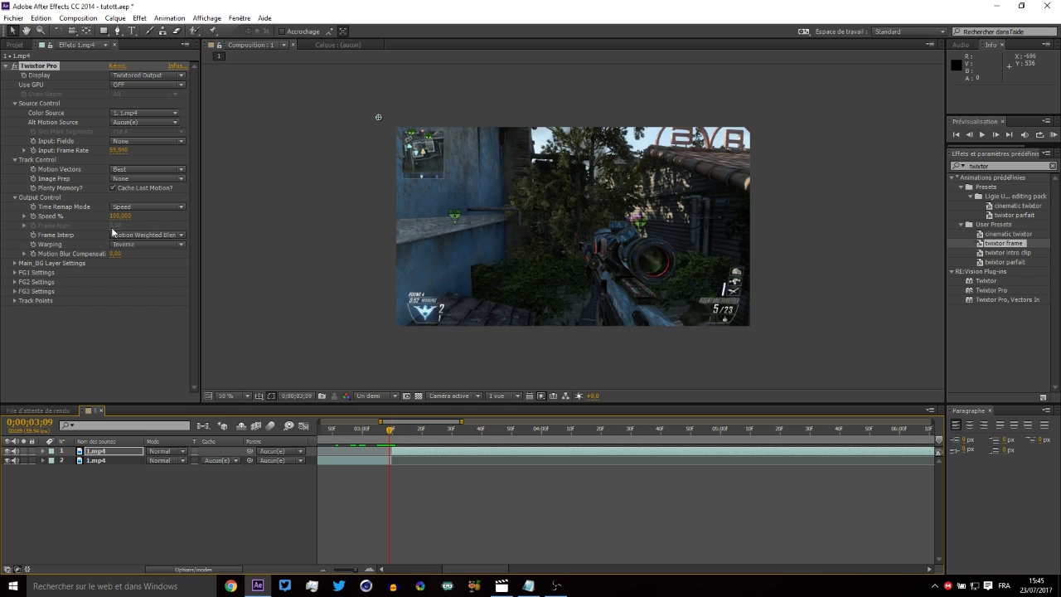
click(86, 259)
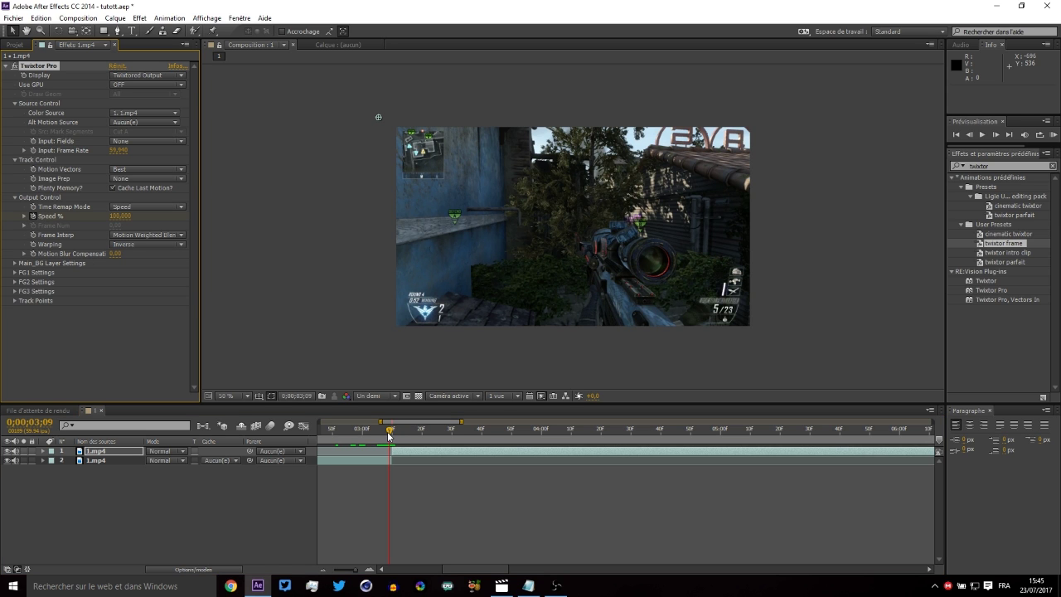
drag(389, 435, 392, 434)
click(120, 216)
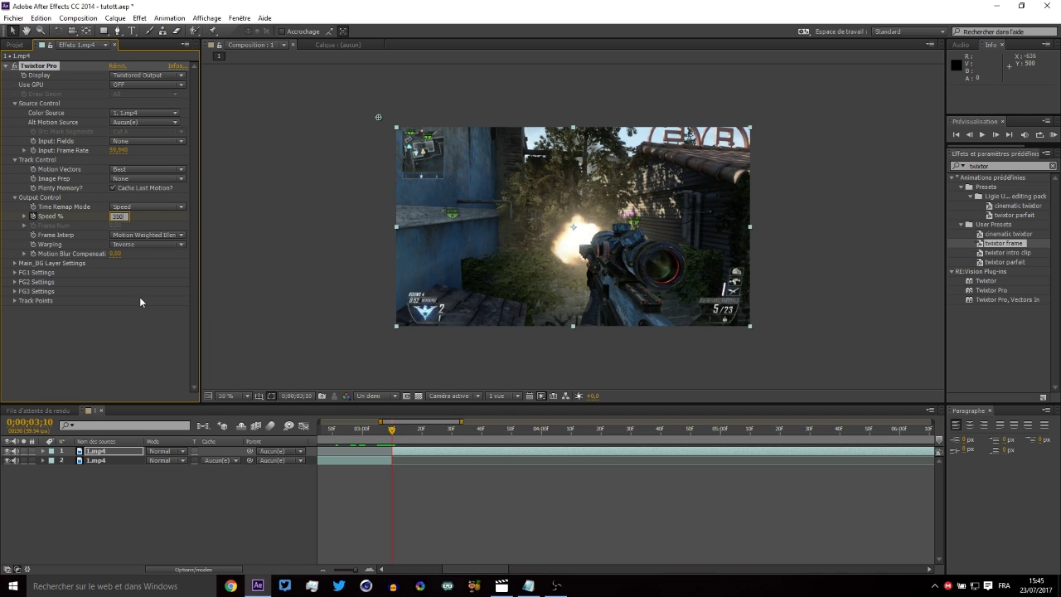
text(350)
key(Return)
click(379, 571)
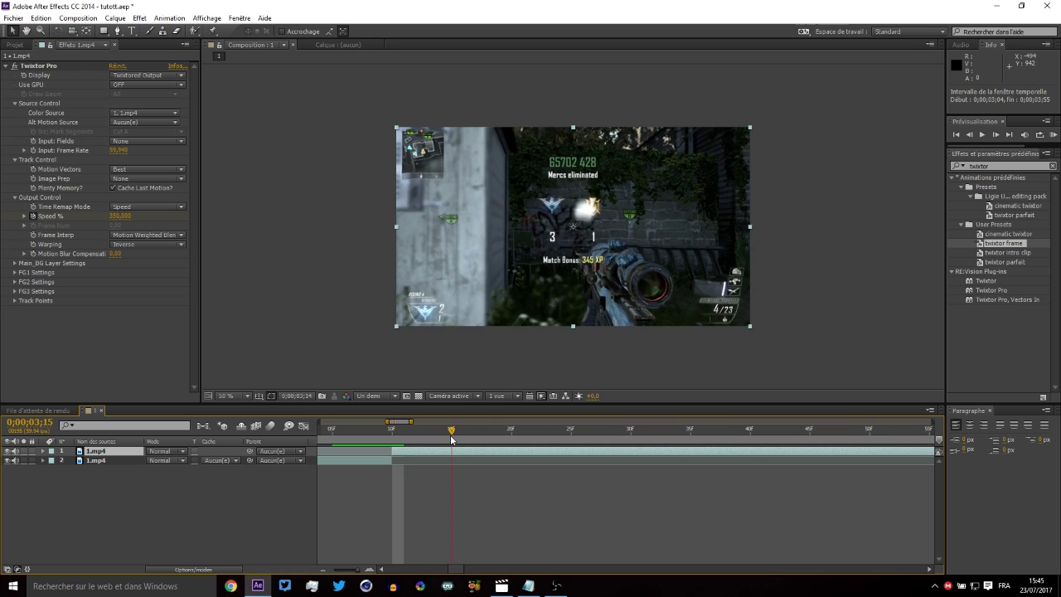
click(118, 216)
key(Return)
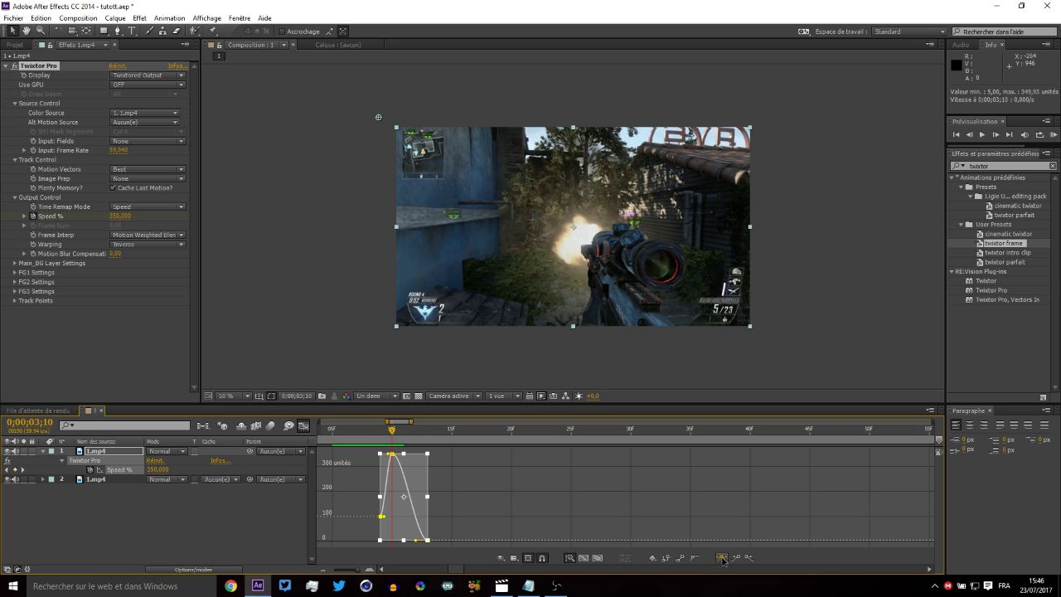
Step: Ease the Speed % ramp in the Graph Editor so it falls off smoothly
click(553, 513)
scroll(445, 544, up, 3)
drag(489, 511, 327, 547)
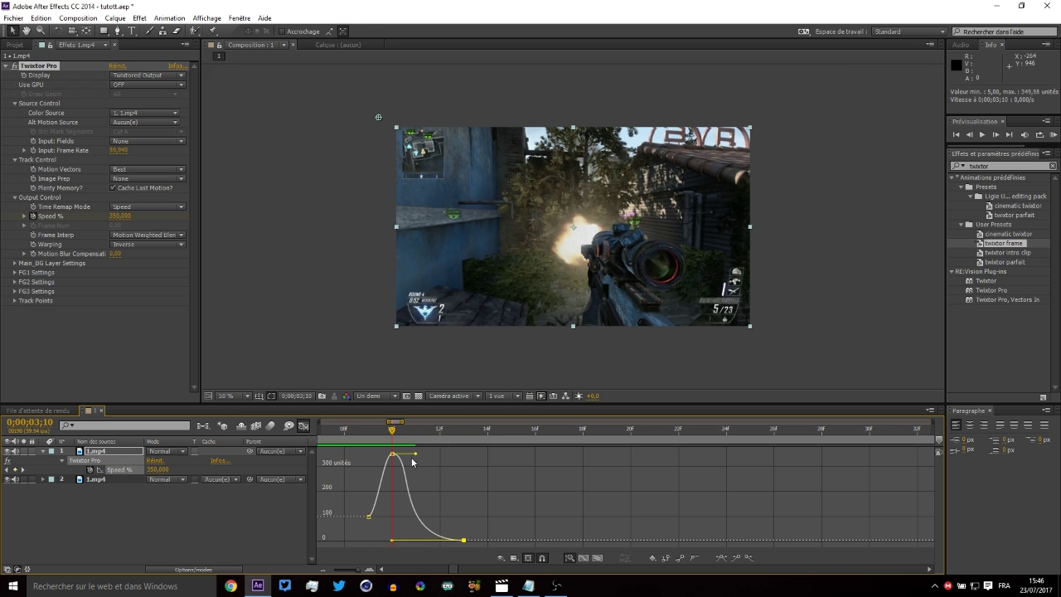
drag(416, 455, 638, 433)
key(shift+F3)
click(323, 570)
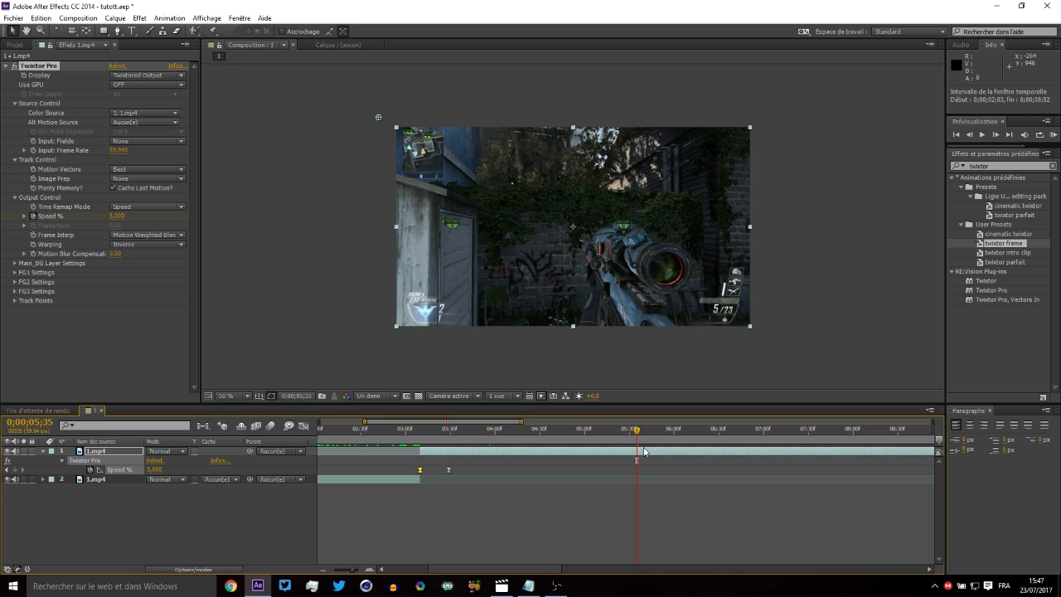
Step: Cut the slowed clip at 5;35 and delete the tail after it
key(ctrl+shift+d)
key(Delete)
drag(450, 452, 424, 450)
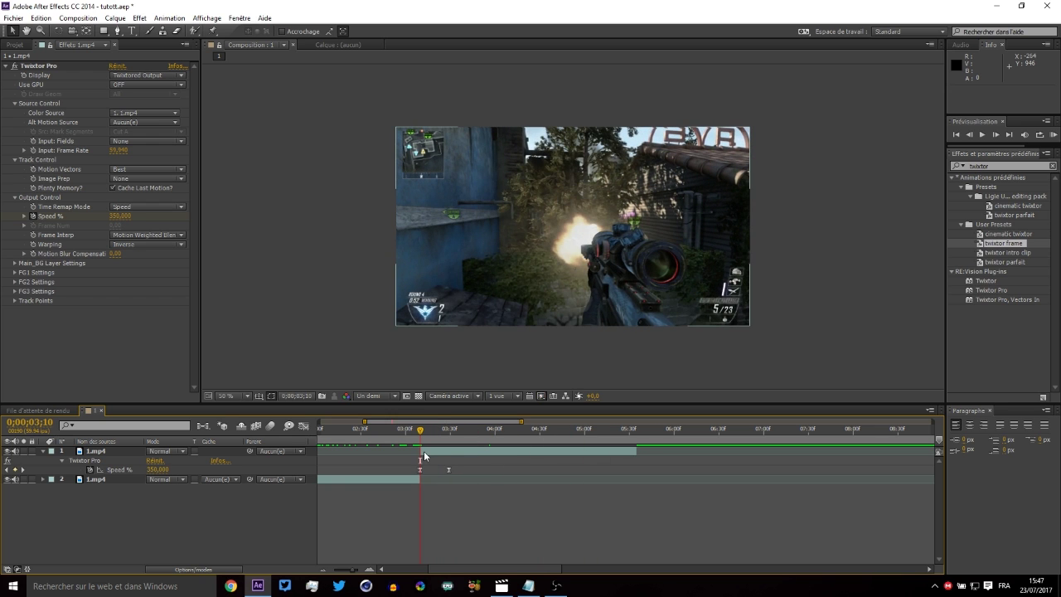
Step: Precompose the slowed 1.mp4 layer as 1.mp4 - Comp 1
click(424, 451)
right_click(424, 451)
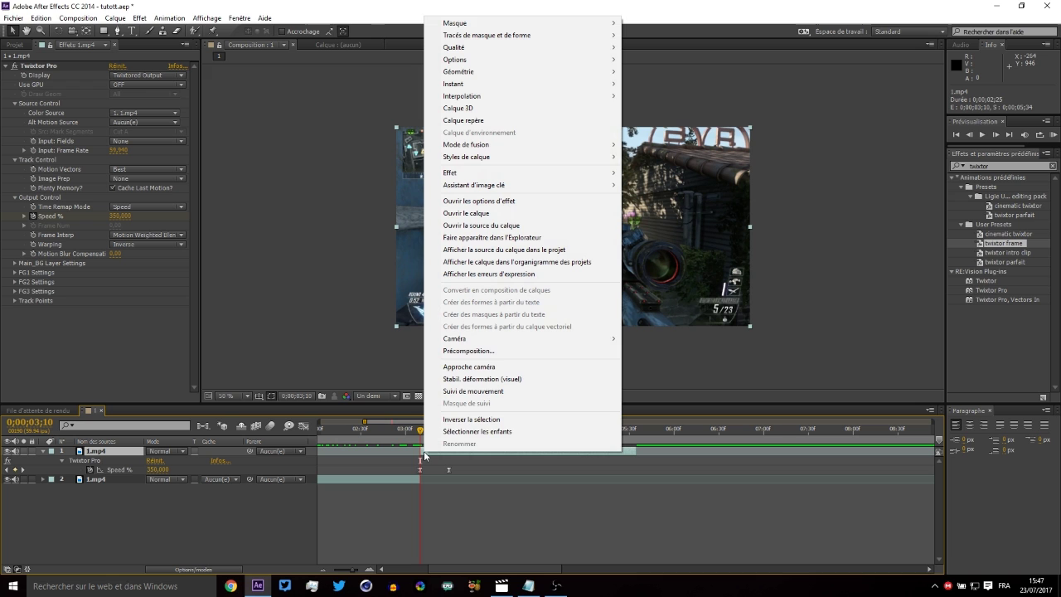
click(470, 355)
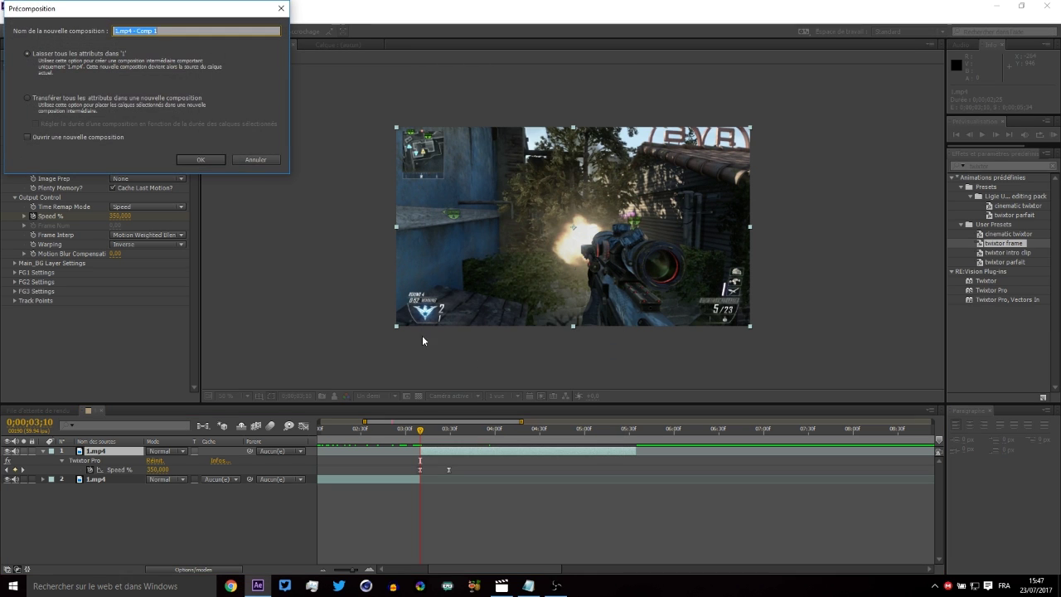
click(212, 162)
click(14, 44)
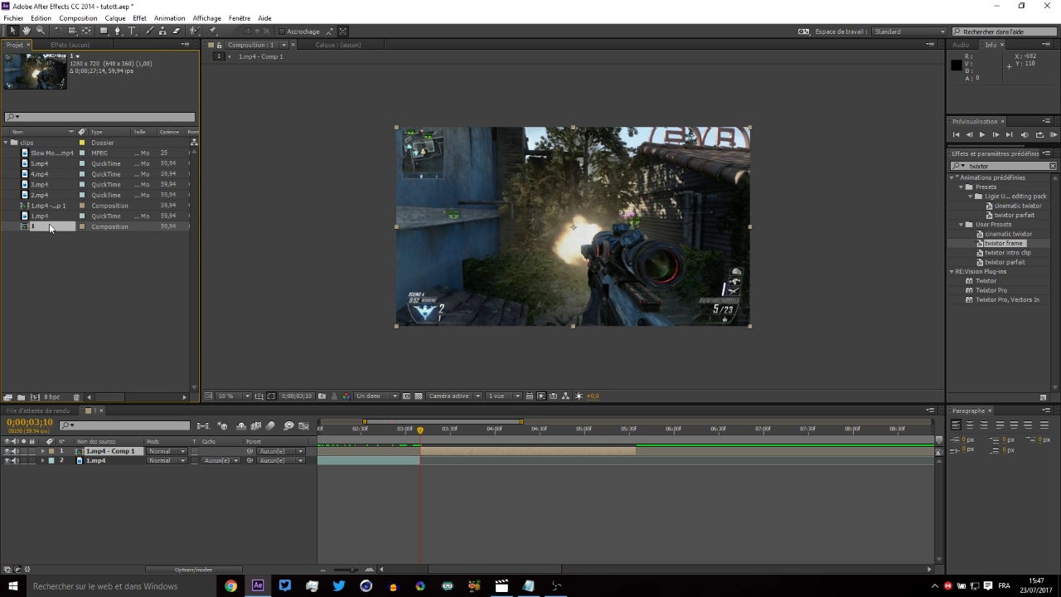
Step: Open 1.mp4 - Comp 1 and split its clip at 9;02
double_click(42, 206)
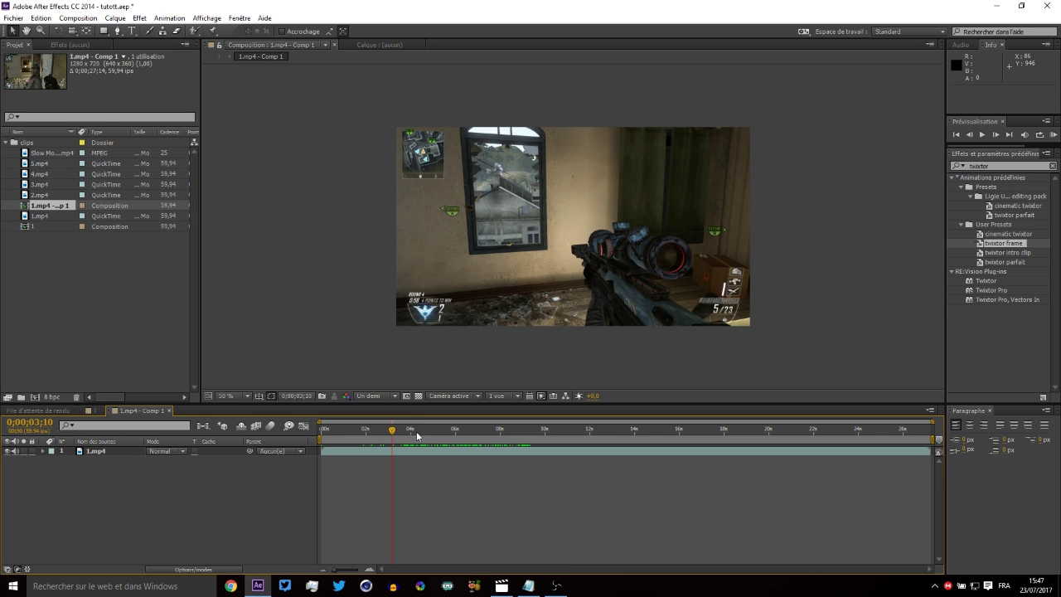
drag(417, 436, 522, 442)
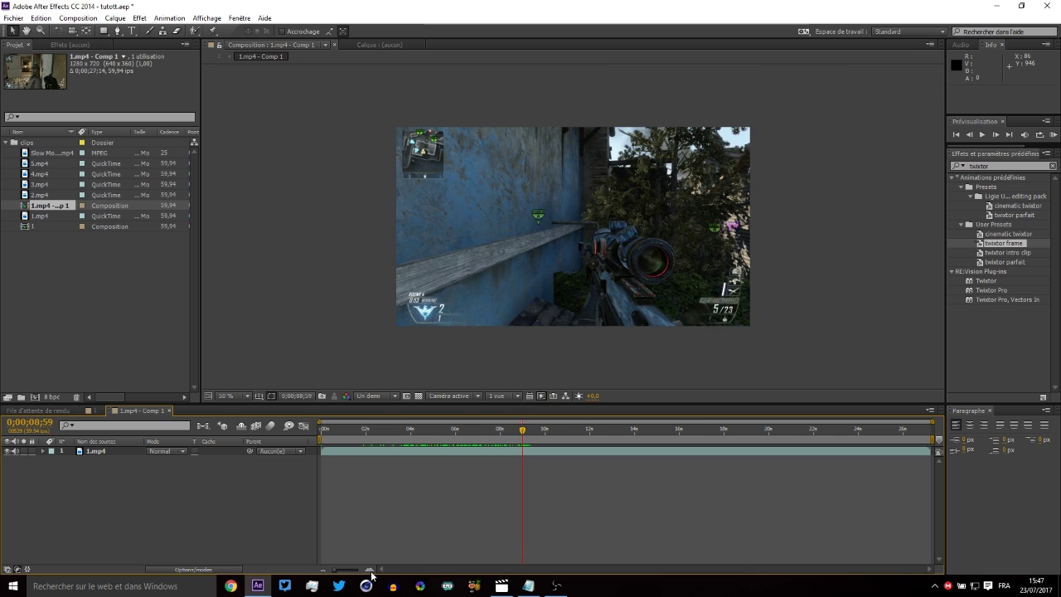
drag(370, 572, 381, 570)
drag(527, 435, 535, 437)
click(543, 451)
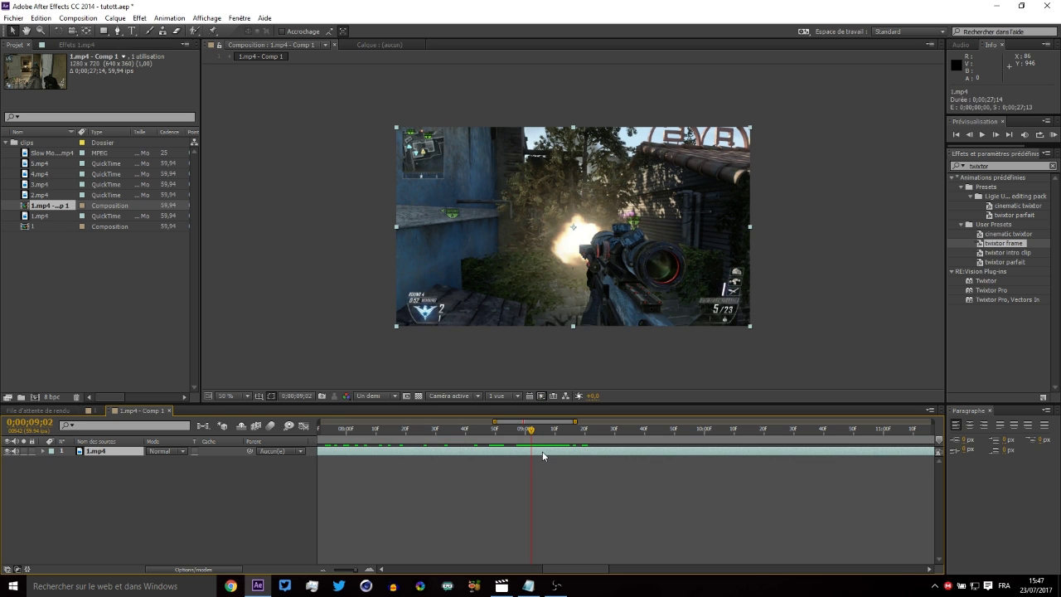
key(ctrl+shift+d)
Step: Split the clip again at 9;12 and select the isolated middle shot layer
click(540, 437)
drag(541, 437, 562, 438)
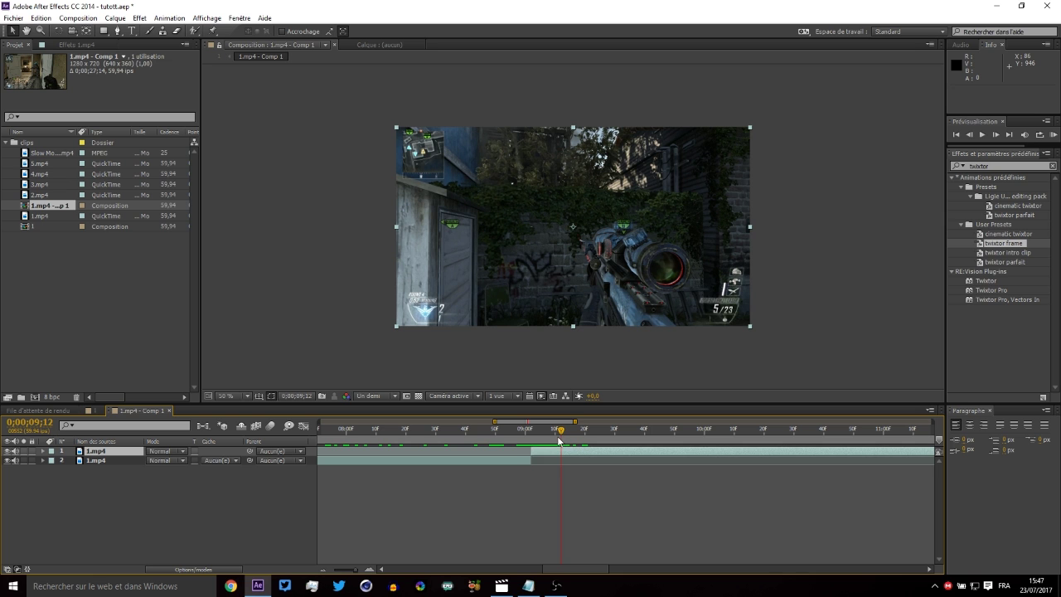
key(ctrl+shift+d)
click(370, 570)
mouse_move(448, 440)
mouse_down()
mouse_move(567, 455)
mouse_move(443, 450)
mouse_up()
click(487, 456)
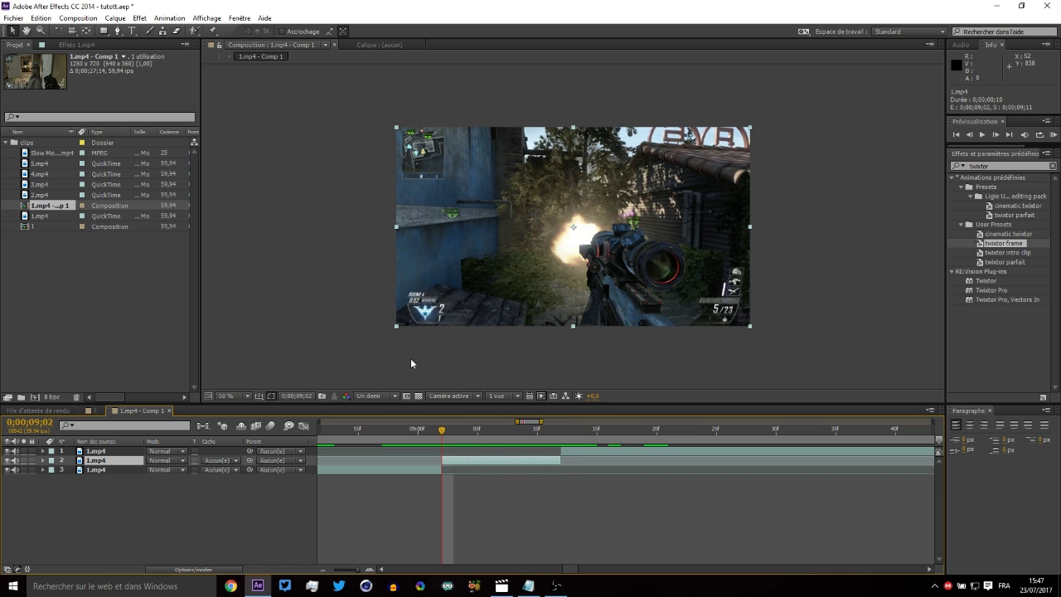
Step: Roto-brush the sniper rifle in the middle layer's Layer view and propagate the mask forward
double_click(460, 463)
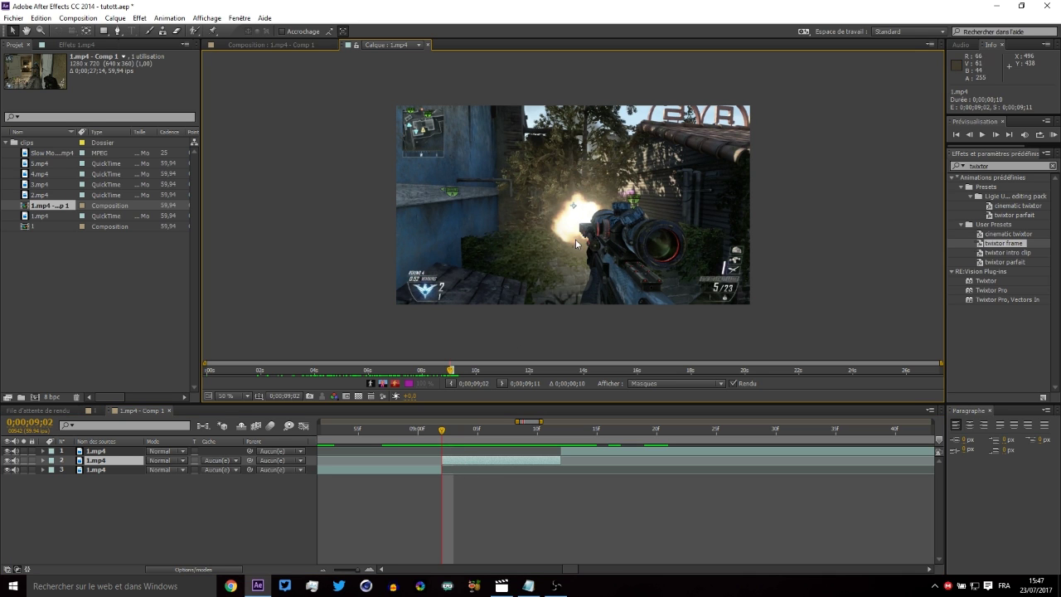
click(194, 32)
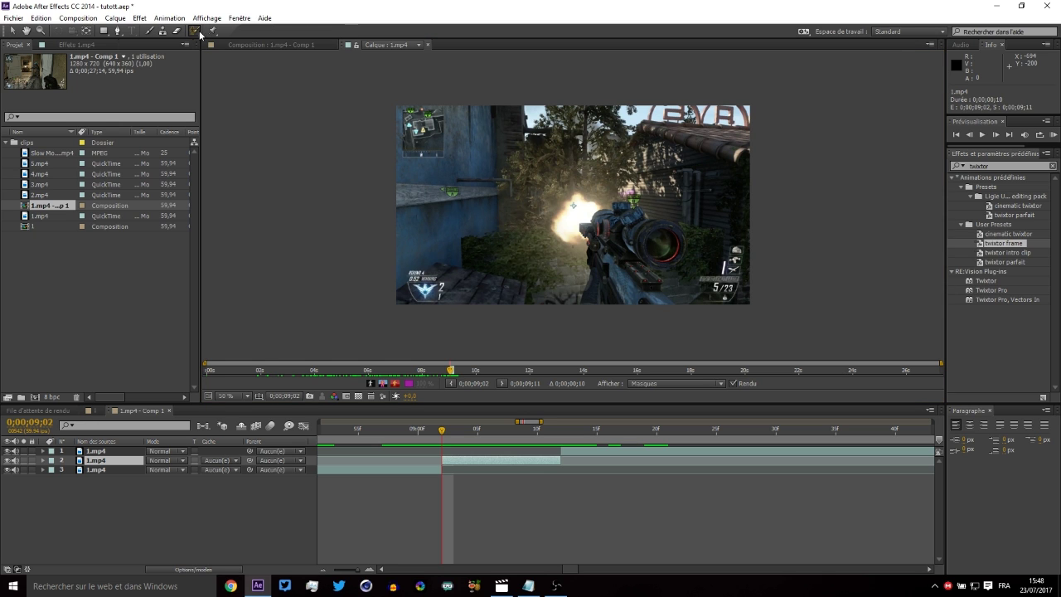
mouse_move(614, 290)
mouse_down()
mouse_move(621, 320)
mouse_move(599, 234)
mouse_move(627, 221)
mouse_move(677, 237)
mouse_move(663, 306)
mouse_up()
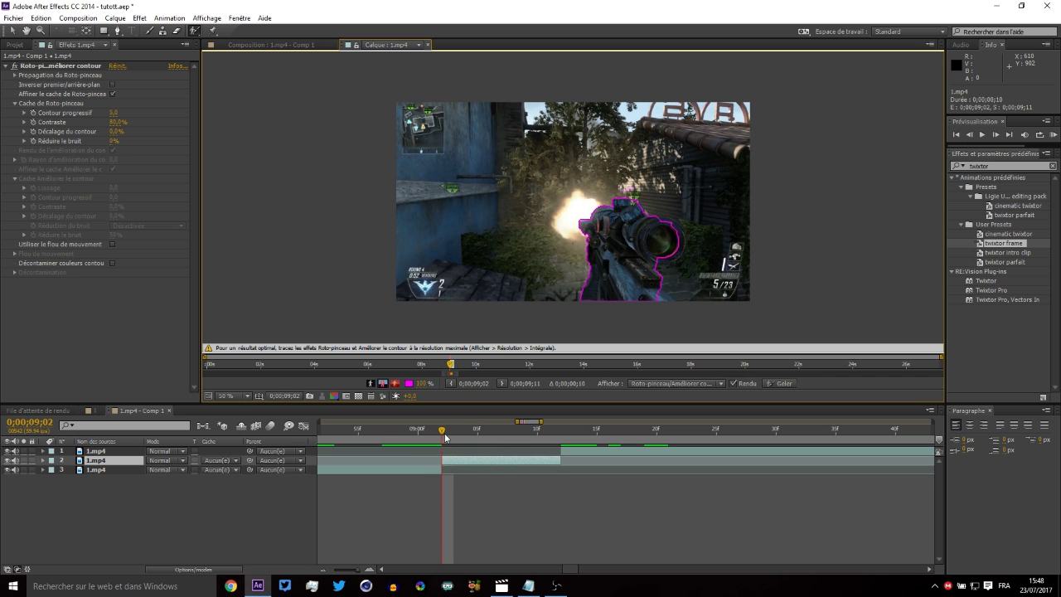
mouse_move(445, 437)
mouse_down()
mouse_move(554, 437)
mouse_move(447, 443)
mouse_up()
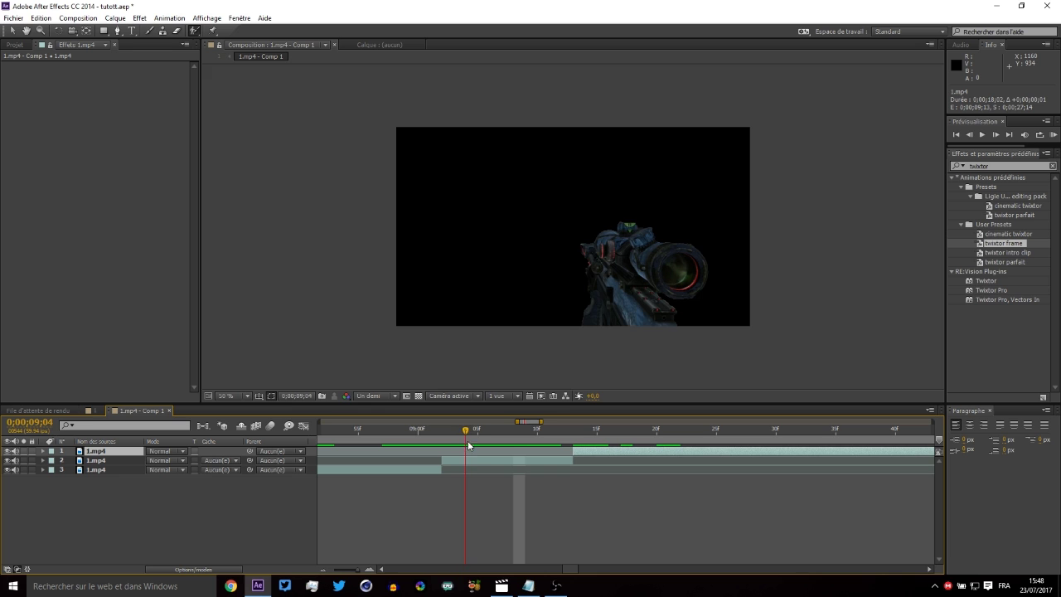
Step: Duplicate the roto-brushed gun layer
drag(468, 446, 443, 445)
click(452, 458)
key(ctrl+d)
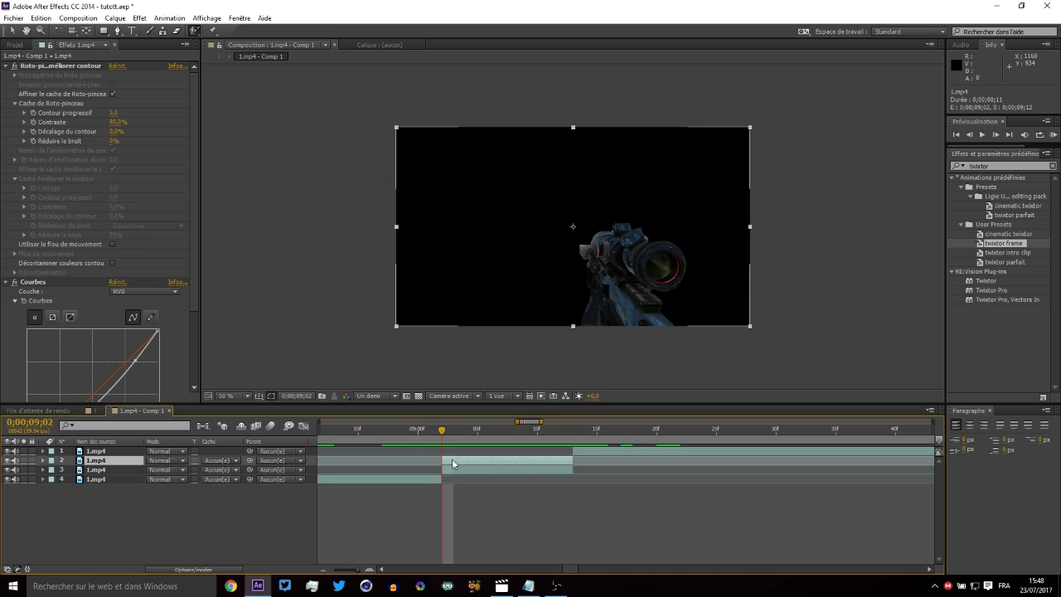
Step: Remove the Courbes and Roto-pinceau effects from layer 3
click(107, 472)
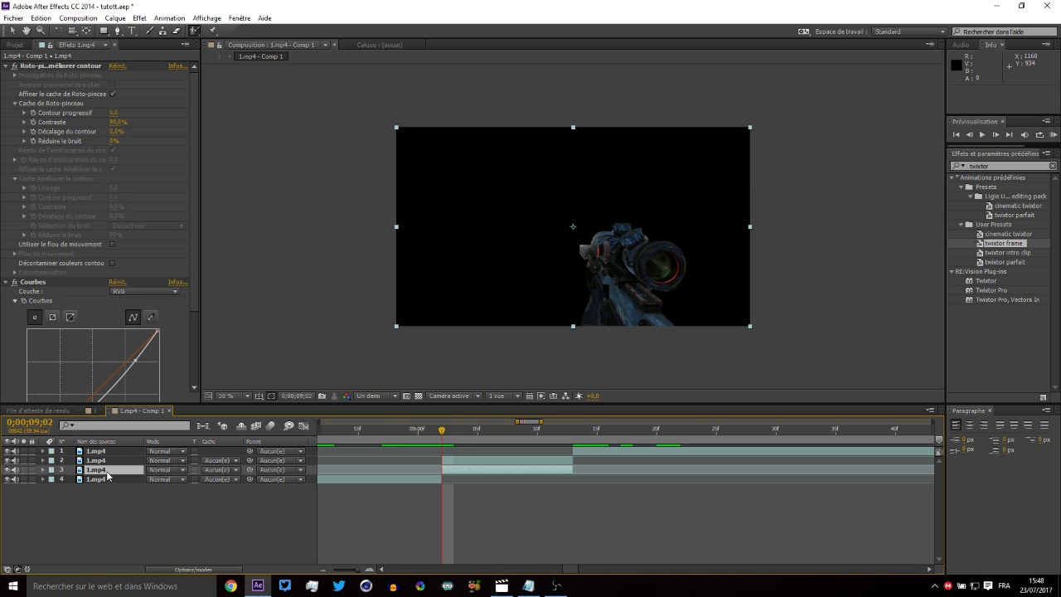
click(41, 283)
key(Delete)
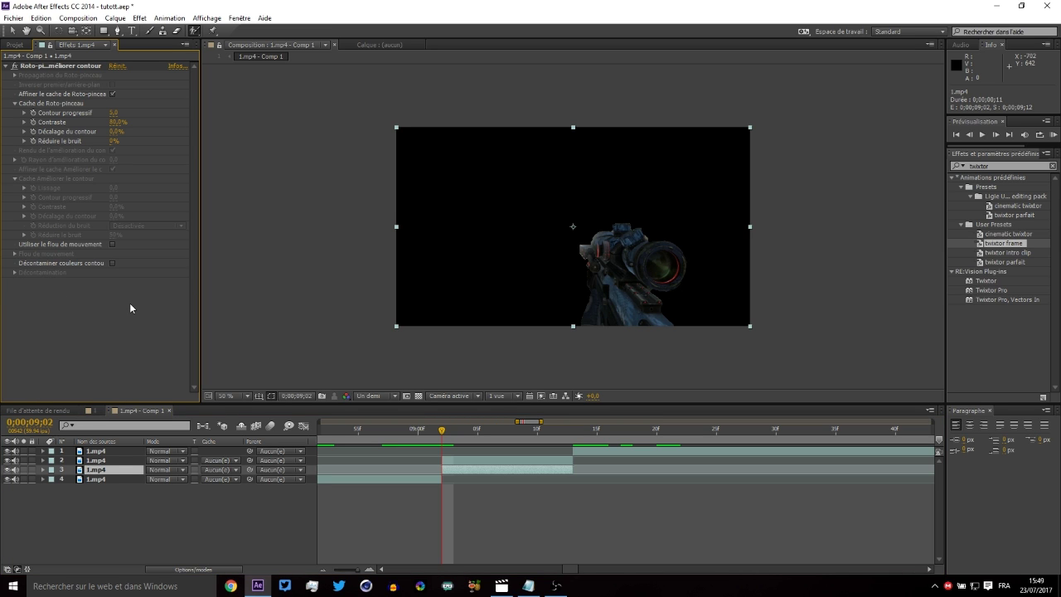
click(26, 66)
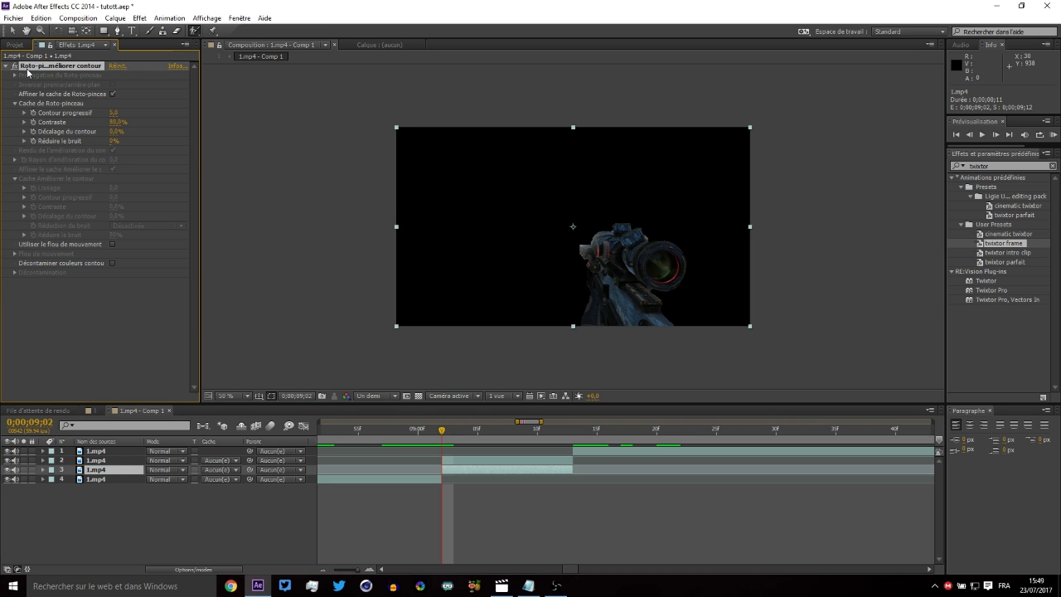
key(Delete)
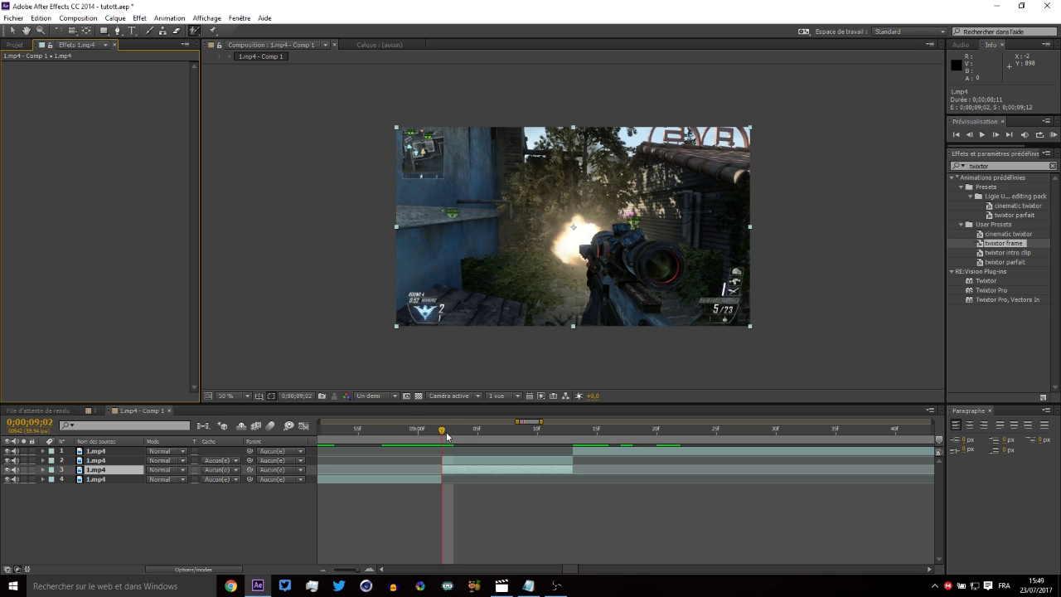
Step: Apply Flou objectif appareil photo to layer 3 with blur radius 10
click(1009, 168)
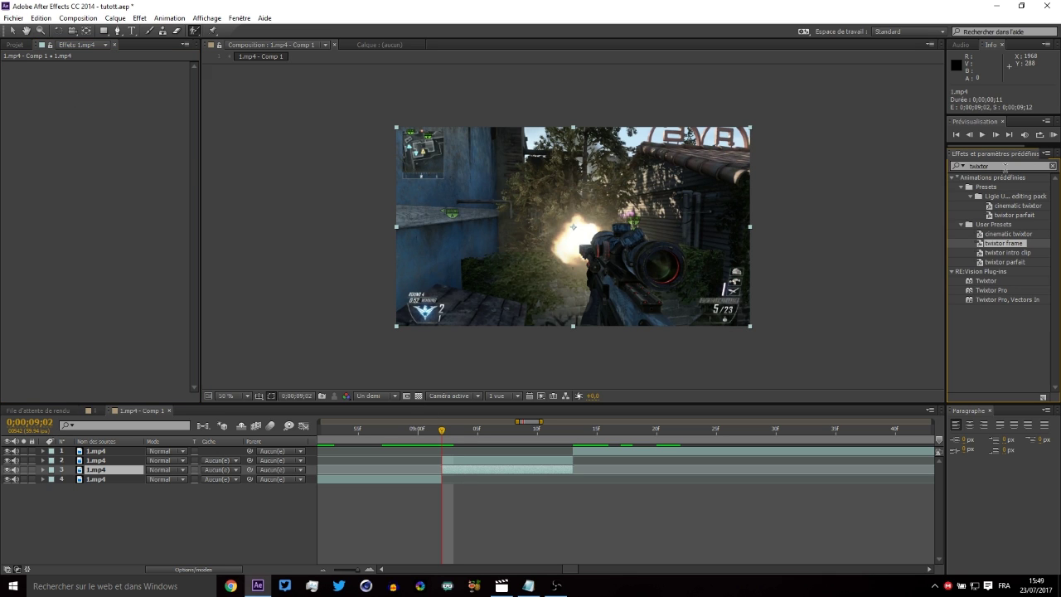
click(952, 166)
text(flou obj)
drag(1010, 186, 116, 73)
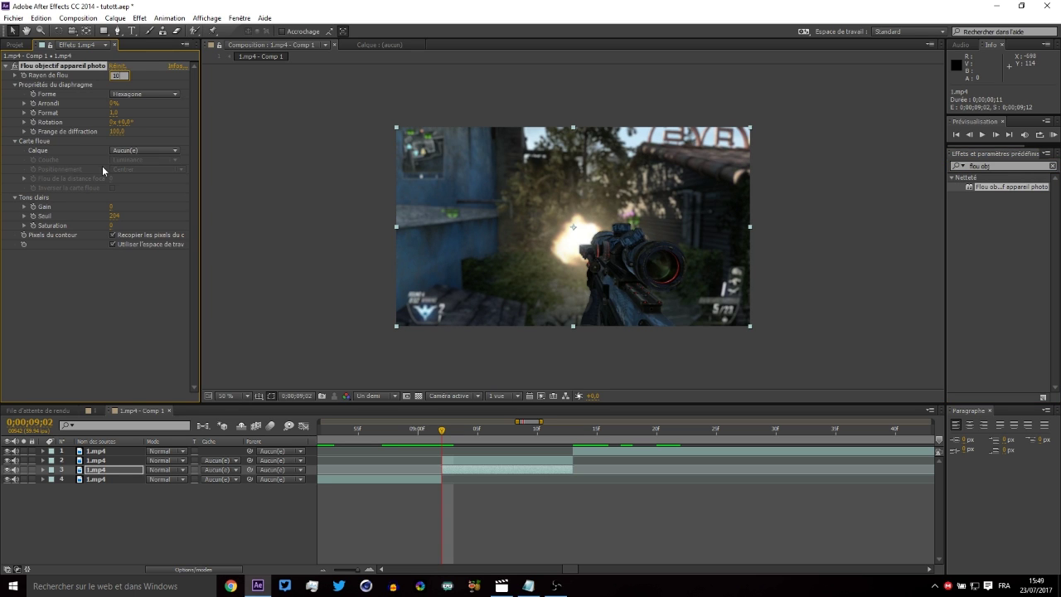
text(10)
click(71, 280)
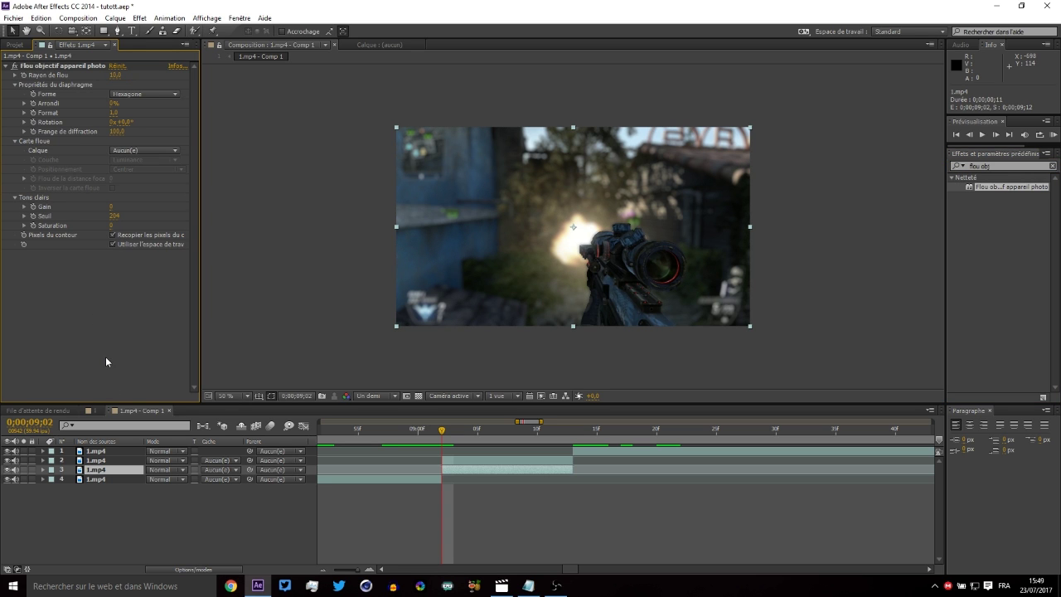
mouse_move(444, 438)
mouse_down()
mouse_move(490, 437)
mouse_move(445, 438)
mouse_up()
Step: Add the Trapcode Shine effect to the layer
click(1005, 166)
drag(1005, 165, 965, 178)
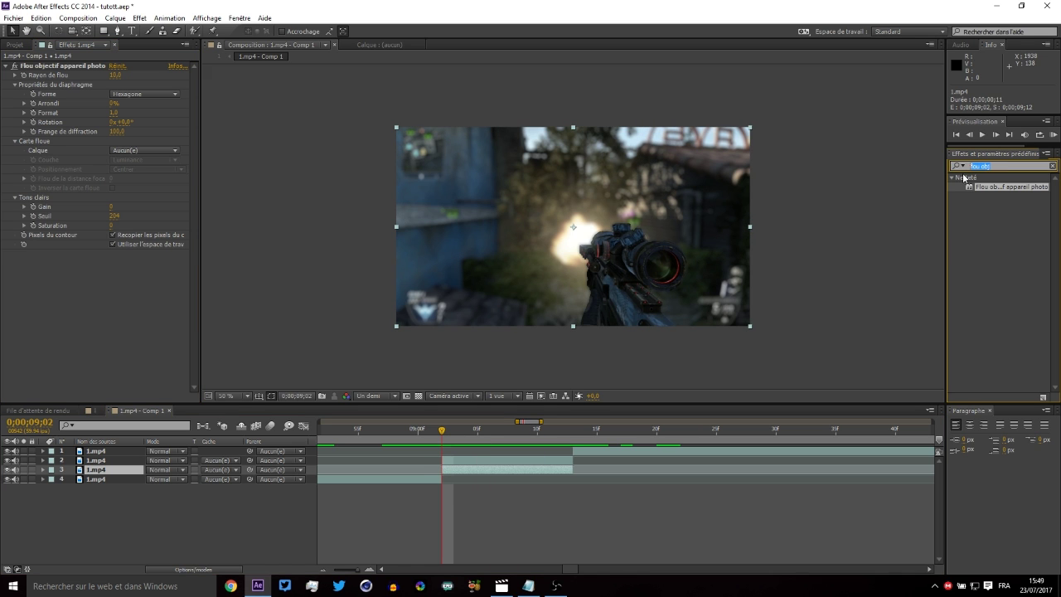
text(shine)
double_click(983, 262)
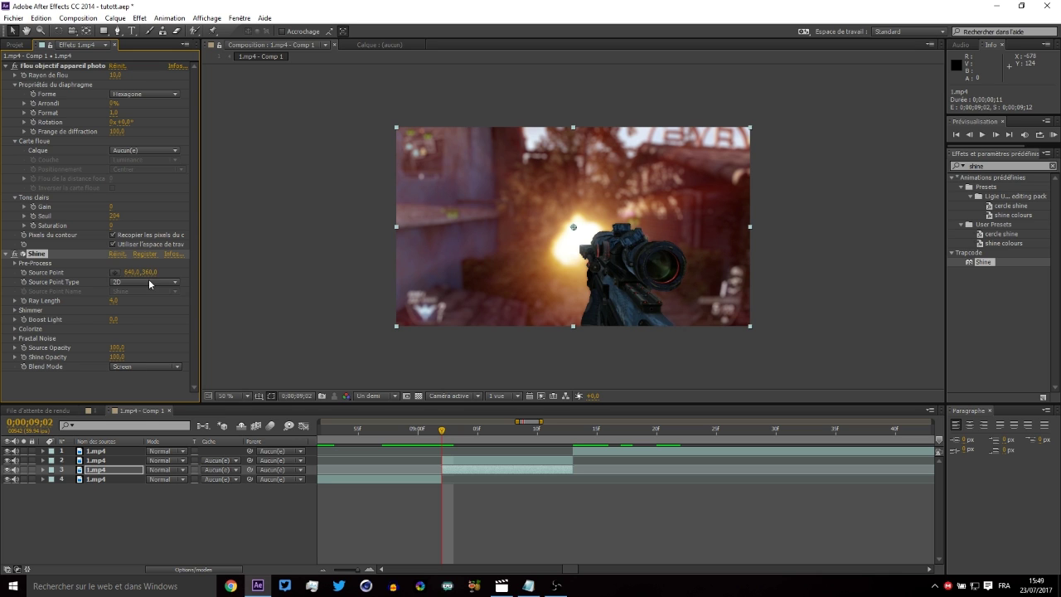
Step: Raise the Shine source point and colorize it Aqualight with Boost Light 3,5
drag(150, 281, 5, 263)
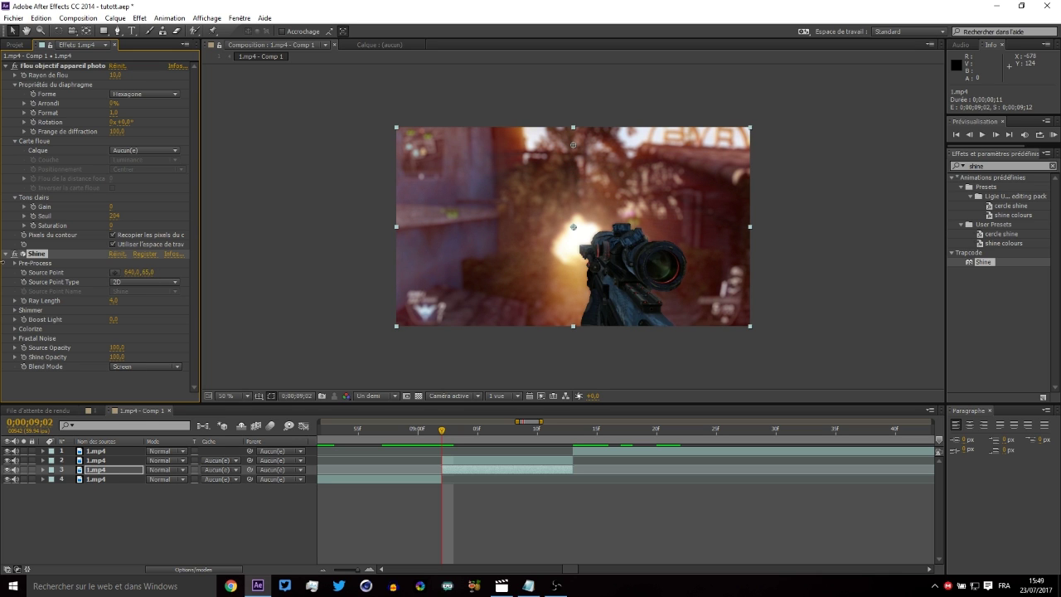
click(14, 328)
click(117, 332)
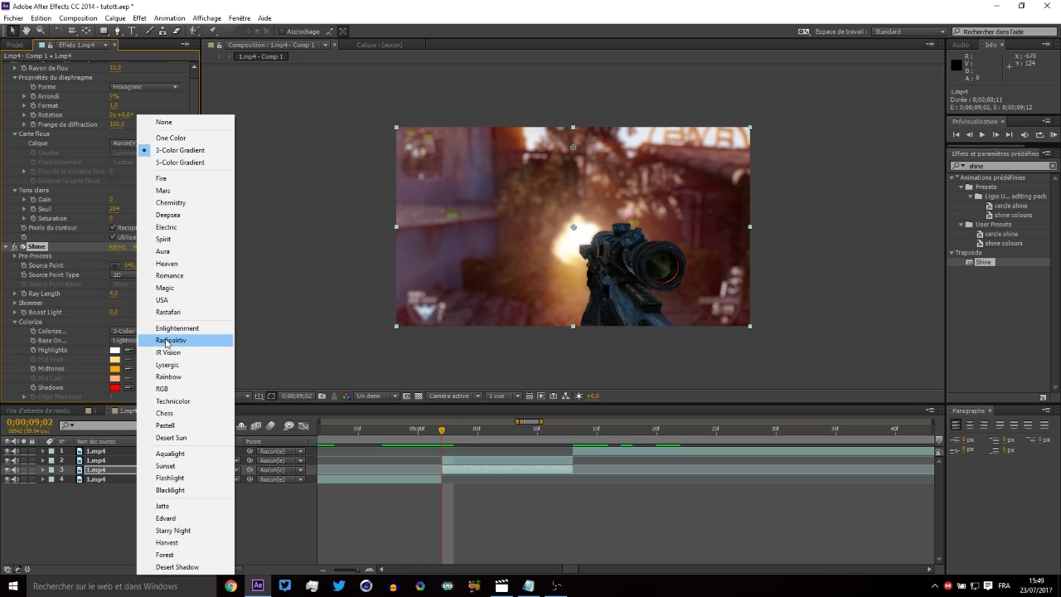
click(184, 454)
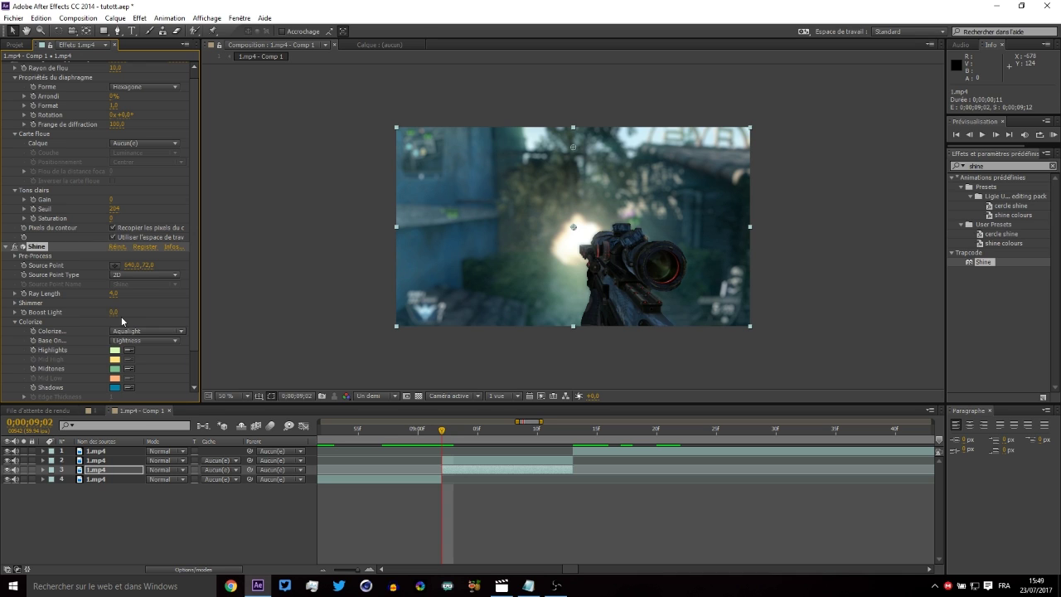
click(117, 313)
key(Return)
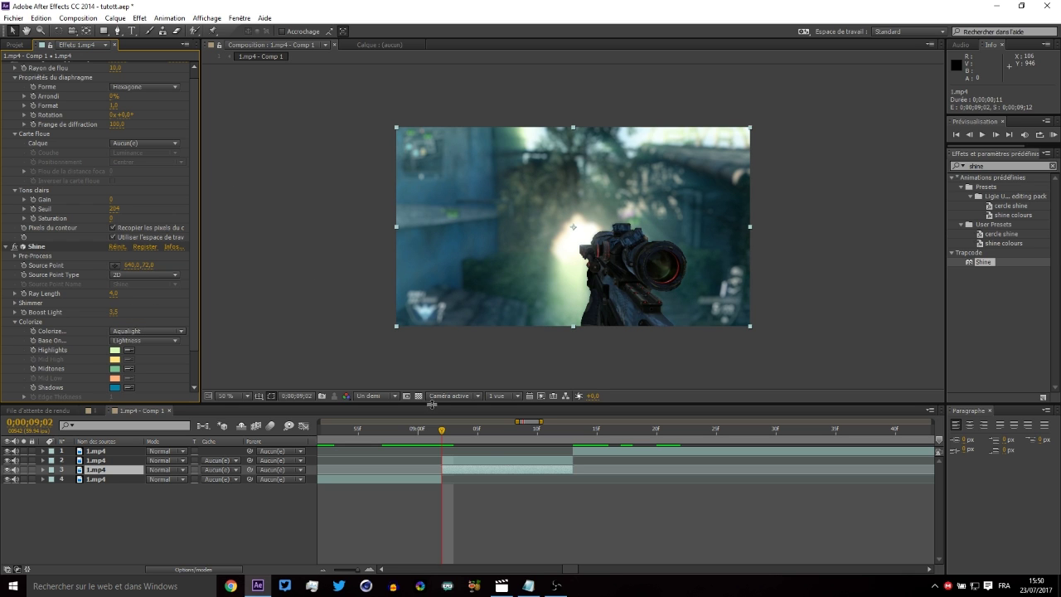
Step: Add Détection des contours from the Esthétiques effect category
mouse_move(442, 429)
mouse_down()
mouse_move(571, 440)
mouse_move(446, 449)
mouse_up()
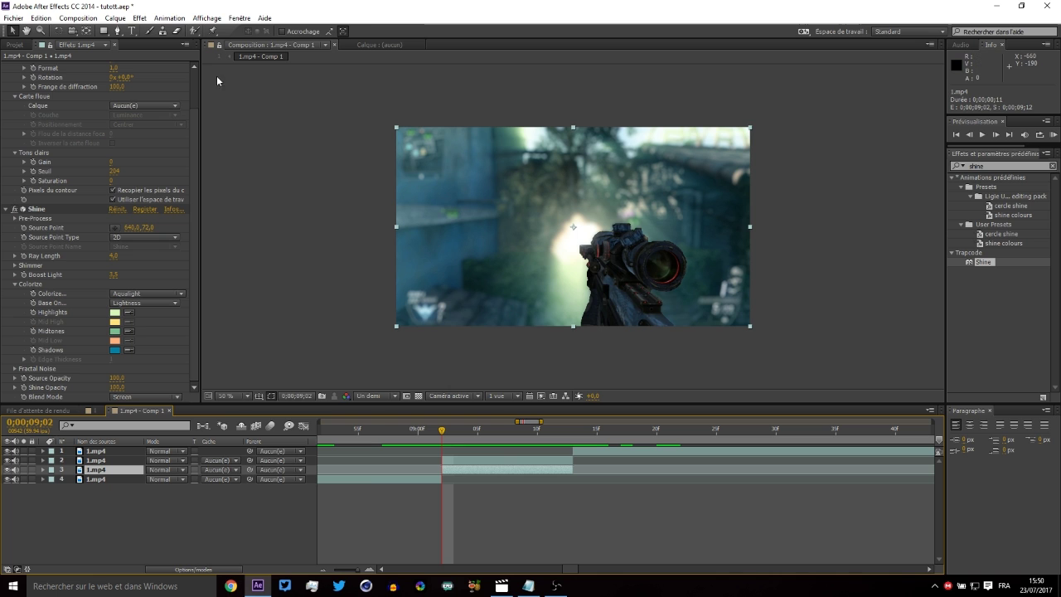
click(140, 18)
click(411, 371)
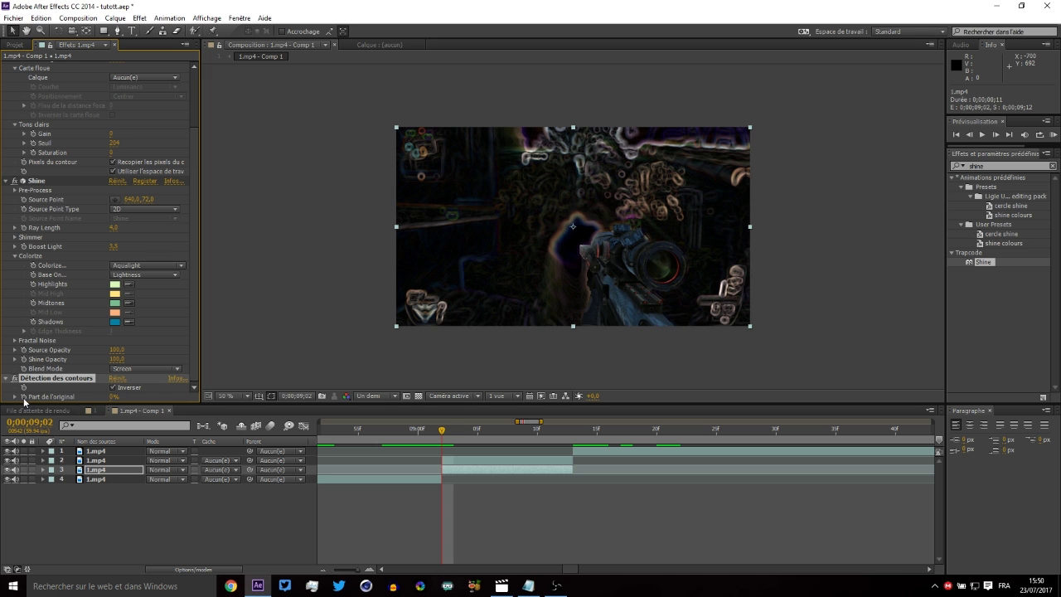
Step: Blend the original footage into Détection des contours via Part de l'original, settling near 51%
drag(113, 396, 146, 396)
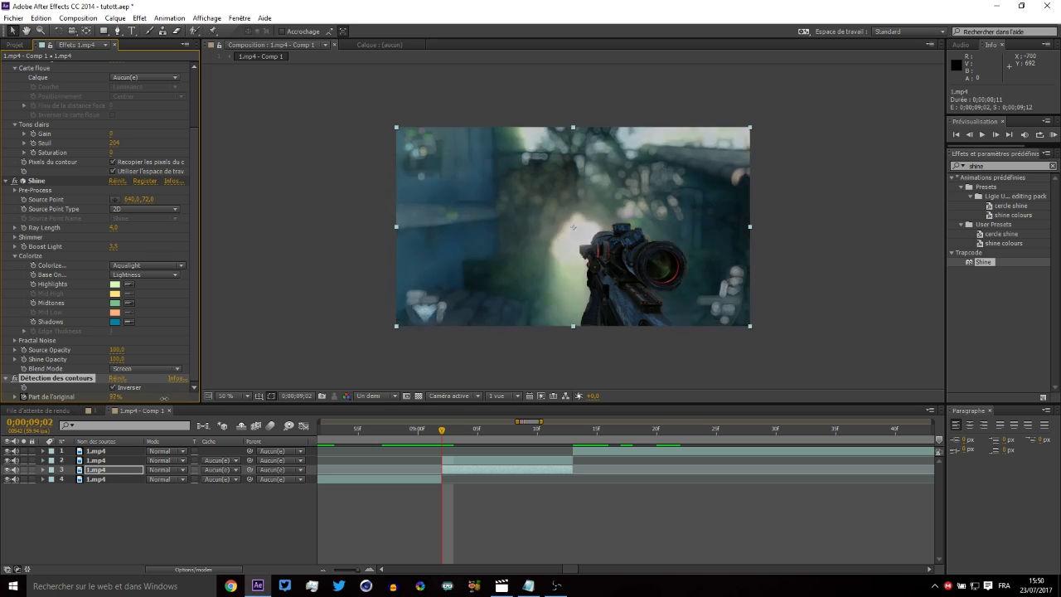
drag(442, 431, 562, 439)
drag(148, 396, 119, 398)
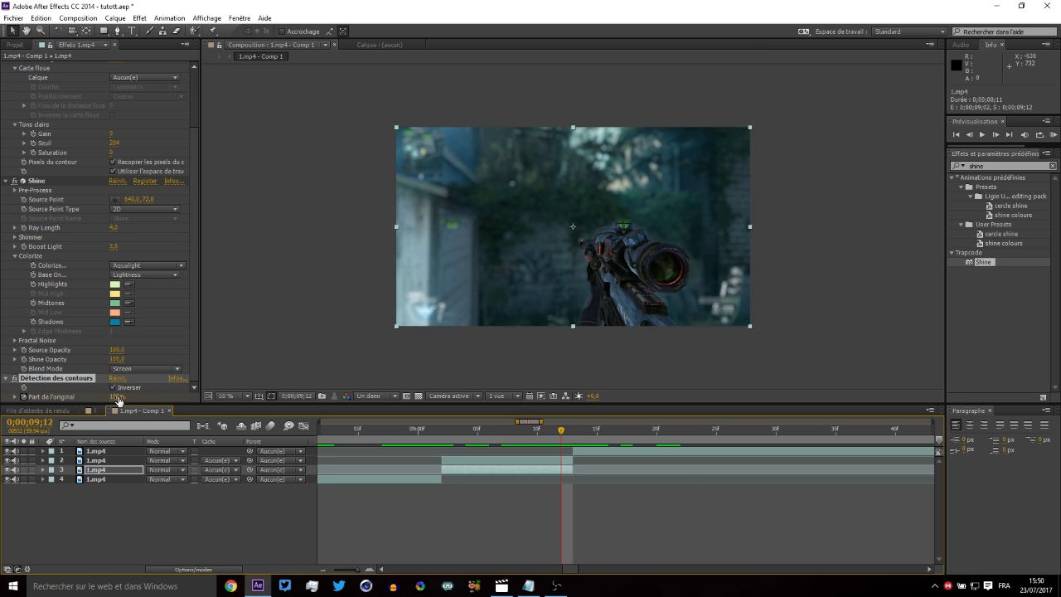
click(514, 431)
drag(514, 434, 447, 443)
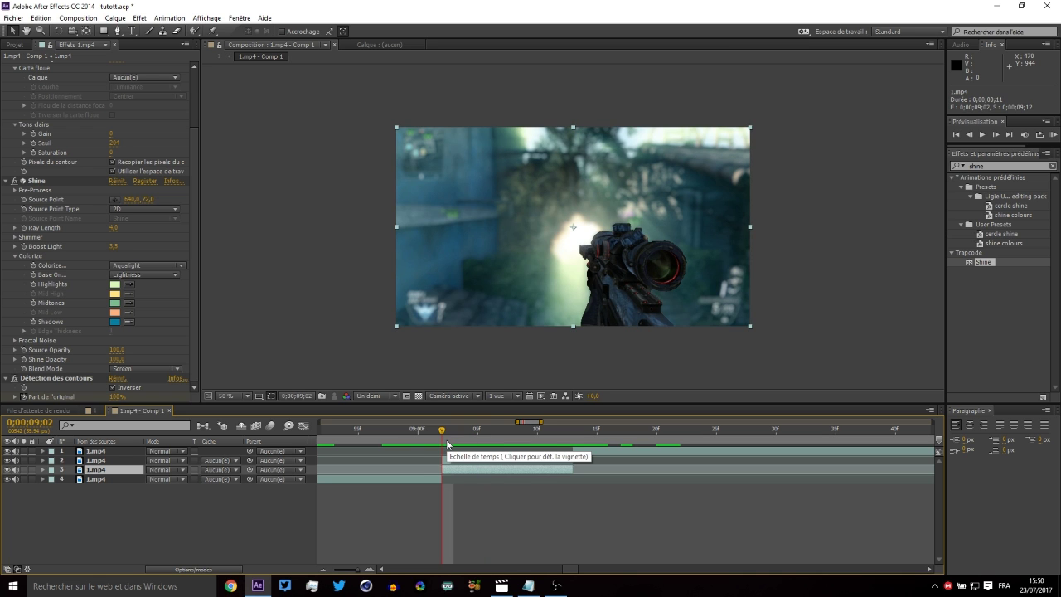
Step: Apply BCC Film Glow to layer 3 and widen its Glow Radius to about 110
click(962, 166)
text(bcc film glo)
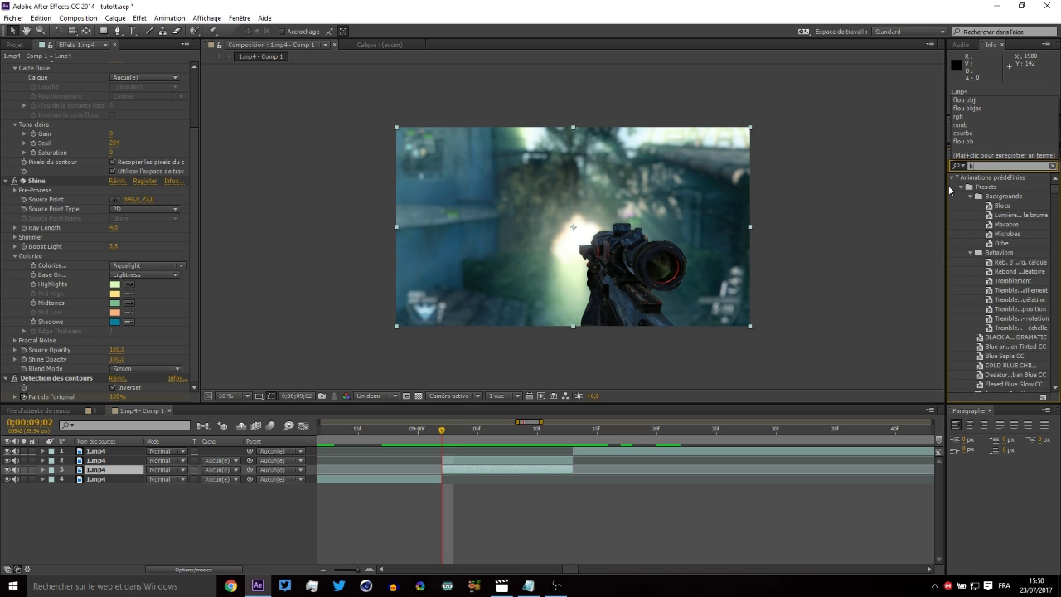
drag(996, 187, 137, 257)
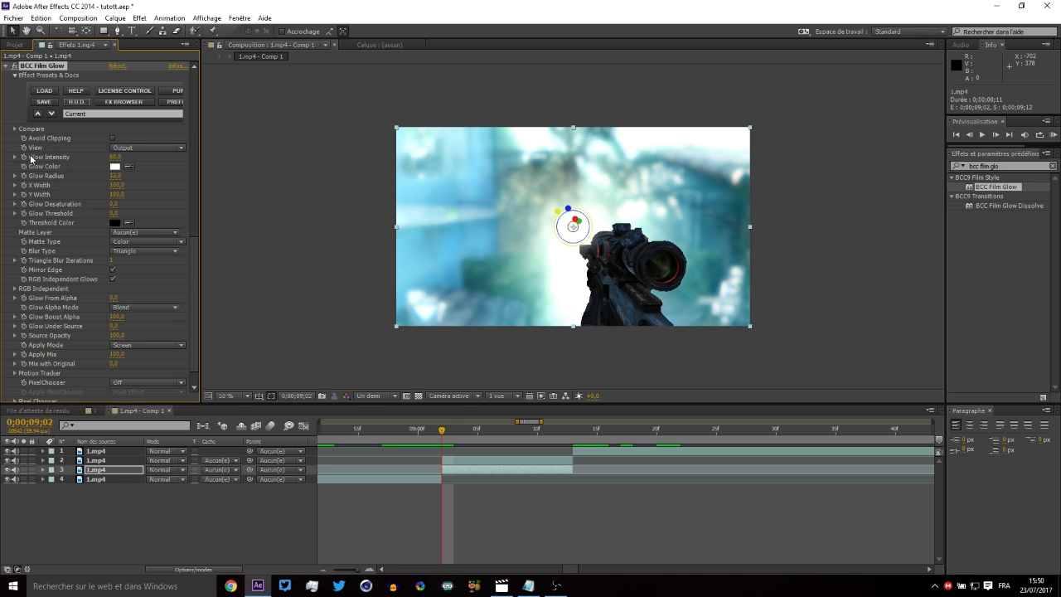
drag(115, 176, 169, 175)
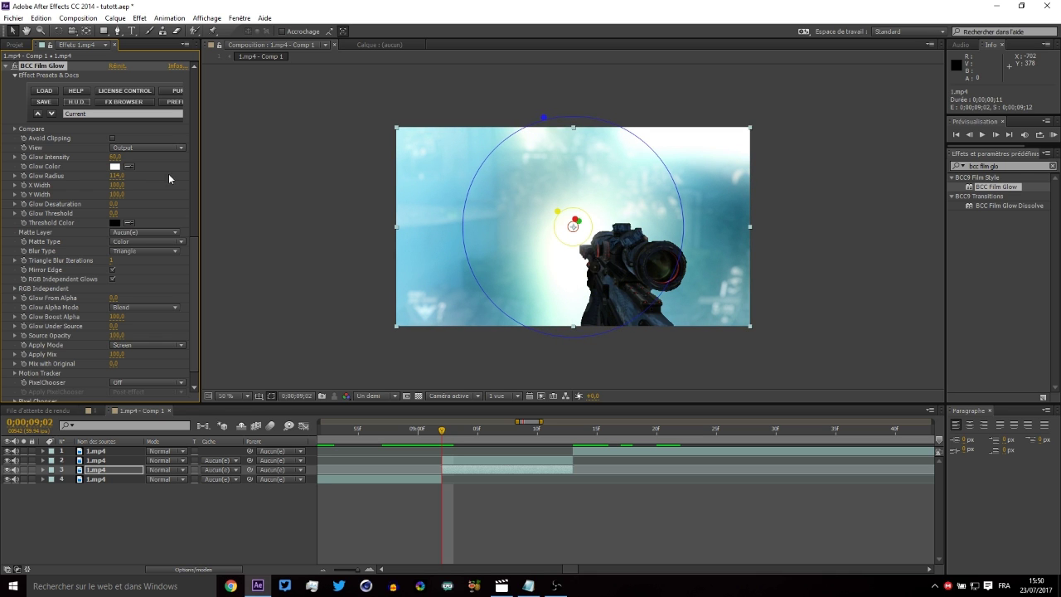
Step: Set BCC Film Glow intensity to 170, then try 15, previewing the glow across frames
click(113, 158)
key(Return)
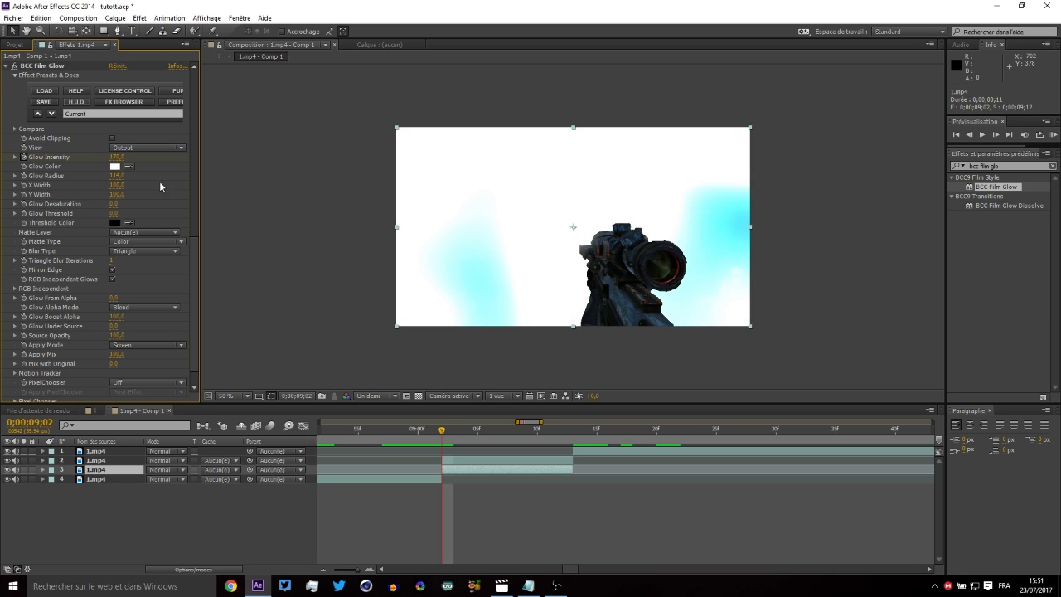
drag(461, 438, 565, 434)
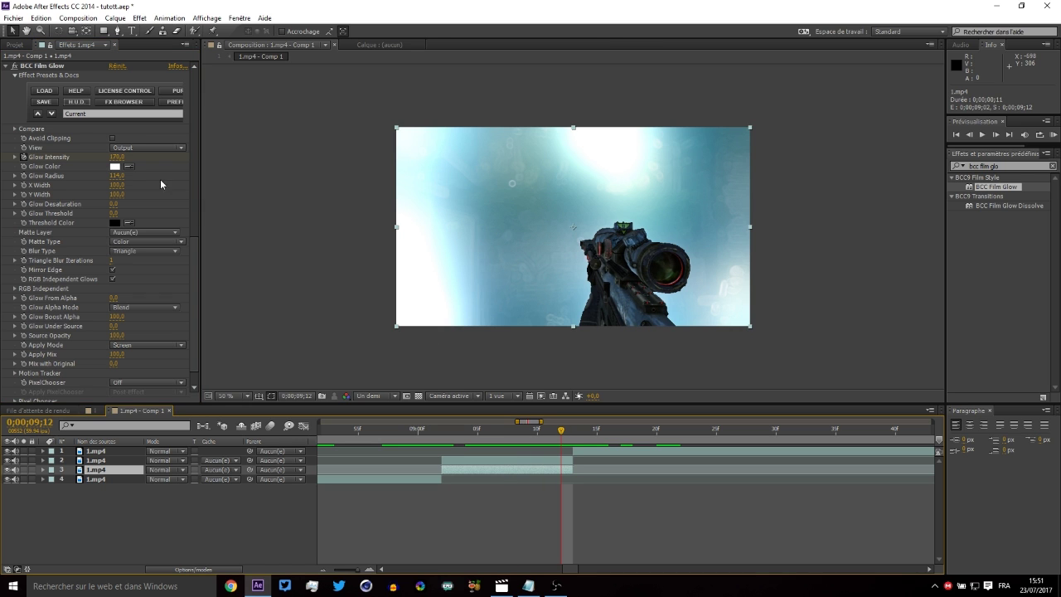
click(120, 157)
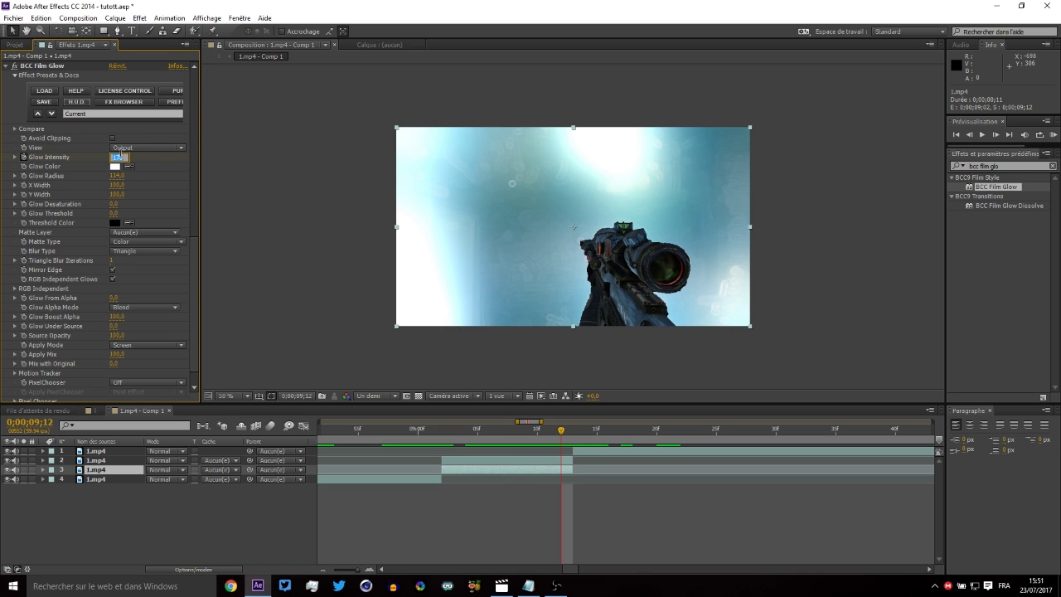
key(Return)
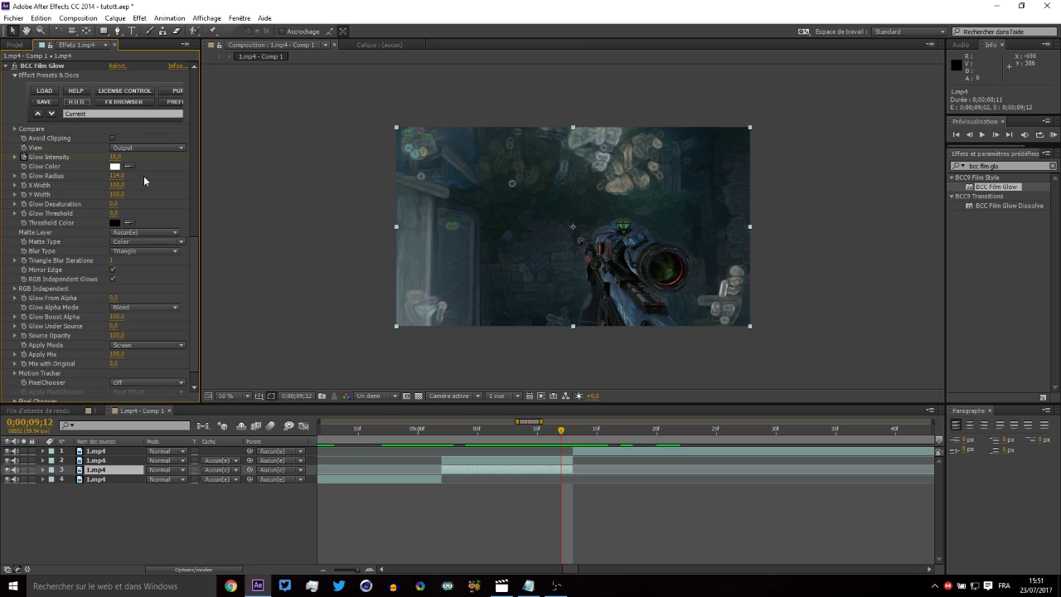
drag(511, 440, 541, 465)
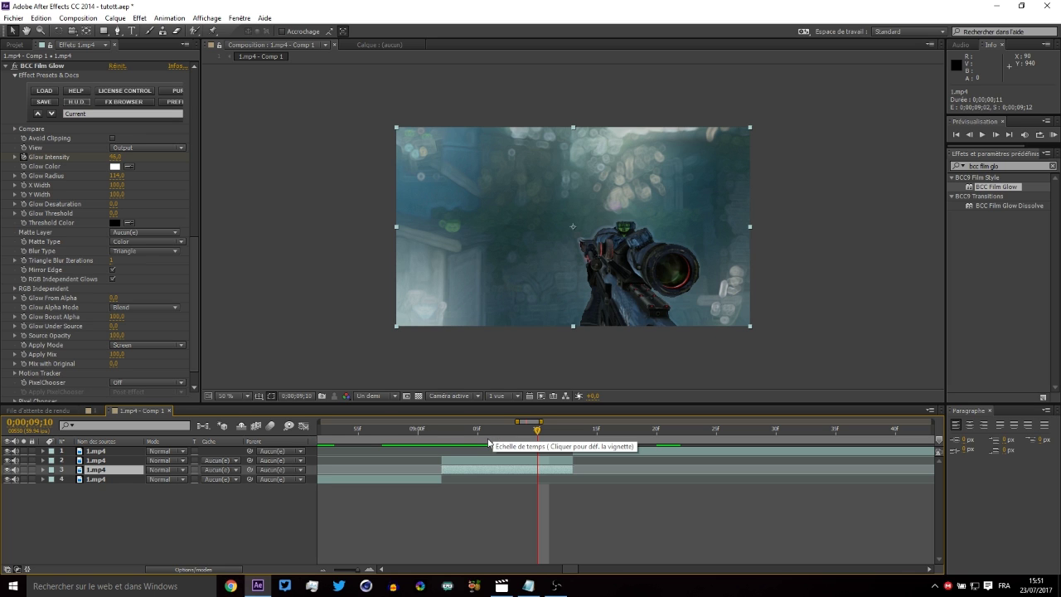
drag(489, 443, 442, 438)
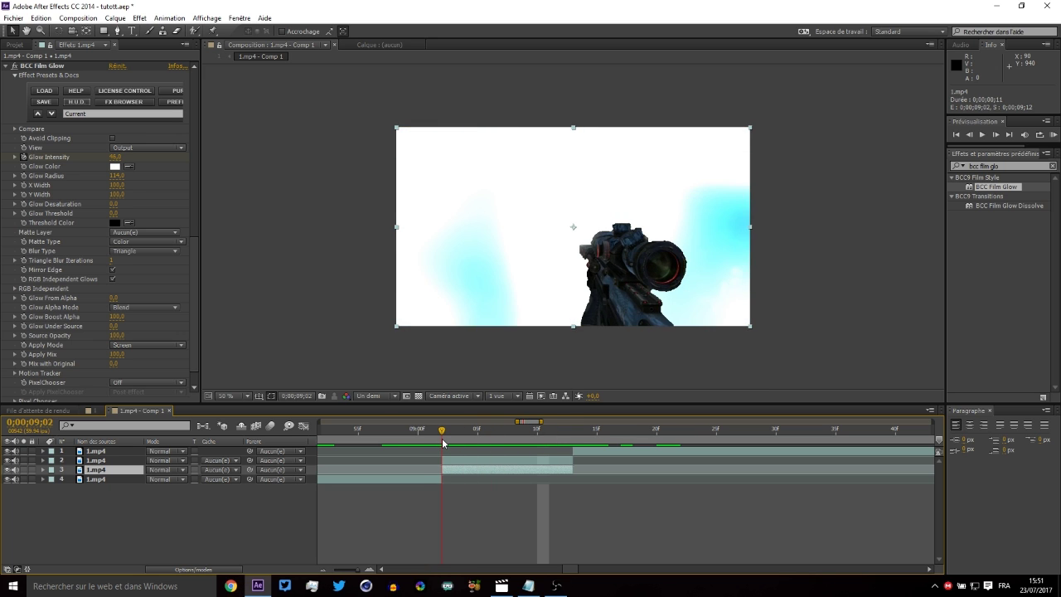
Step: Add the Courbes effect to the background layer
click(1017, 165)
text(cour)
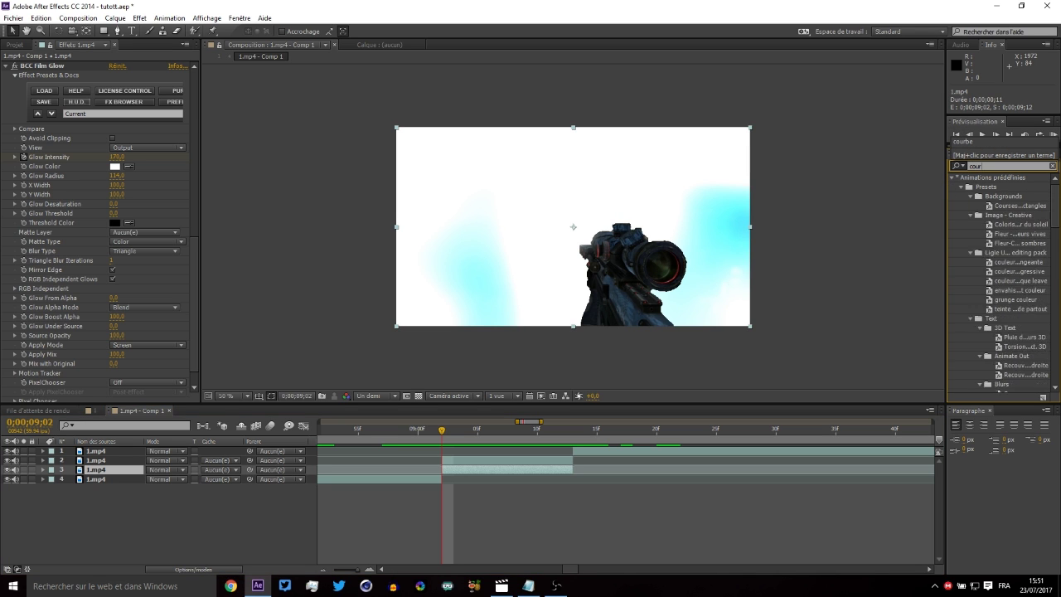
text(be)
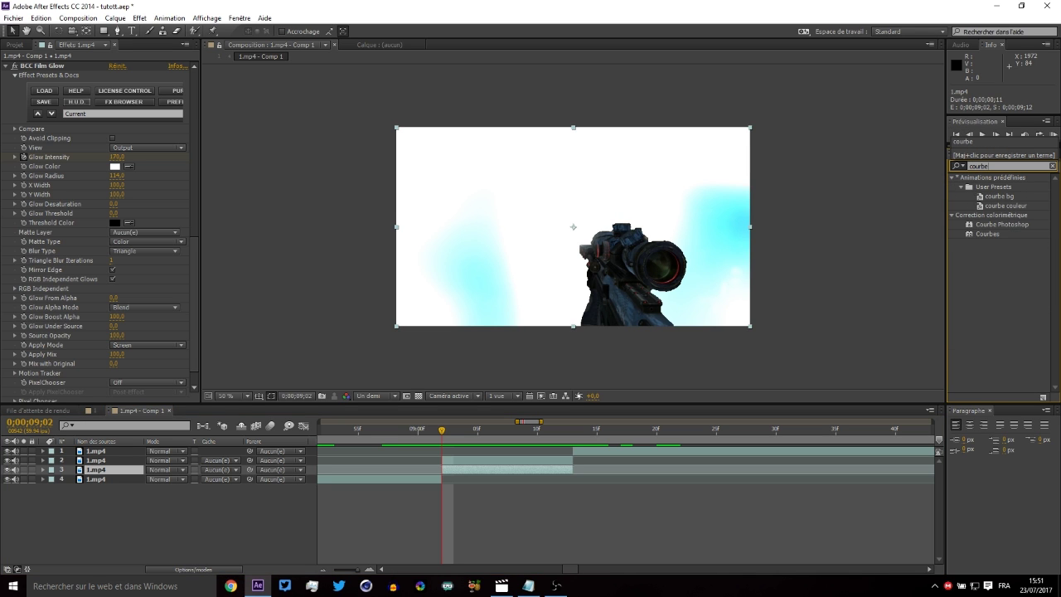
double_click(994, 235)
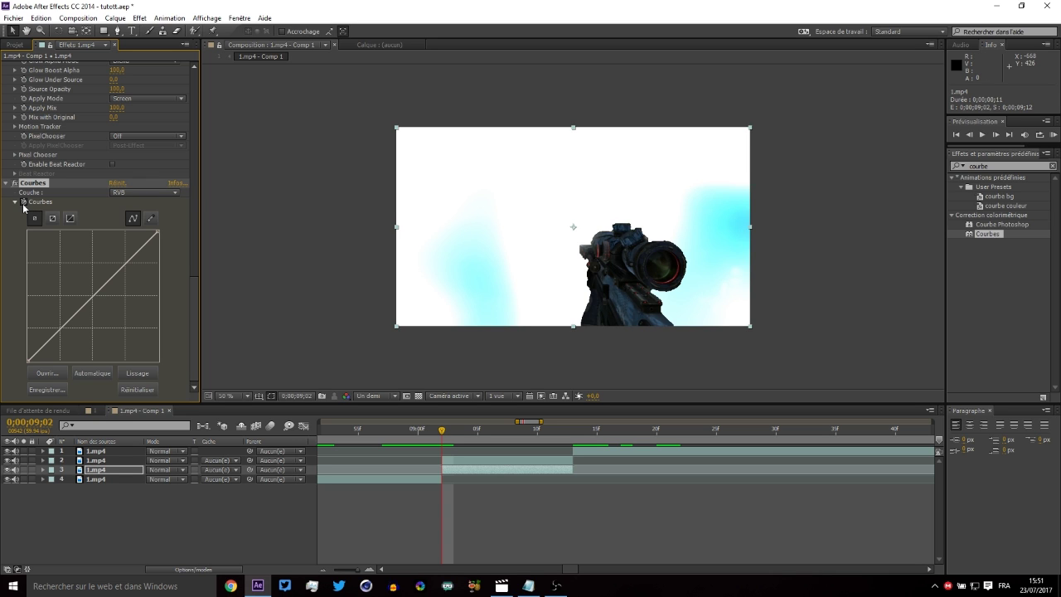
Step: Draw freehand bends in the Courbes highlights and shadows to restyle the colours
click(561, 433)
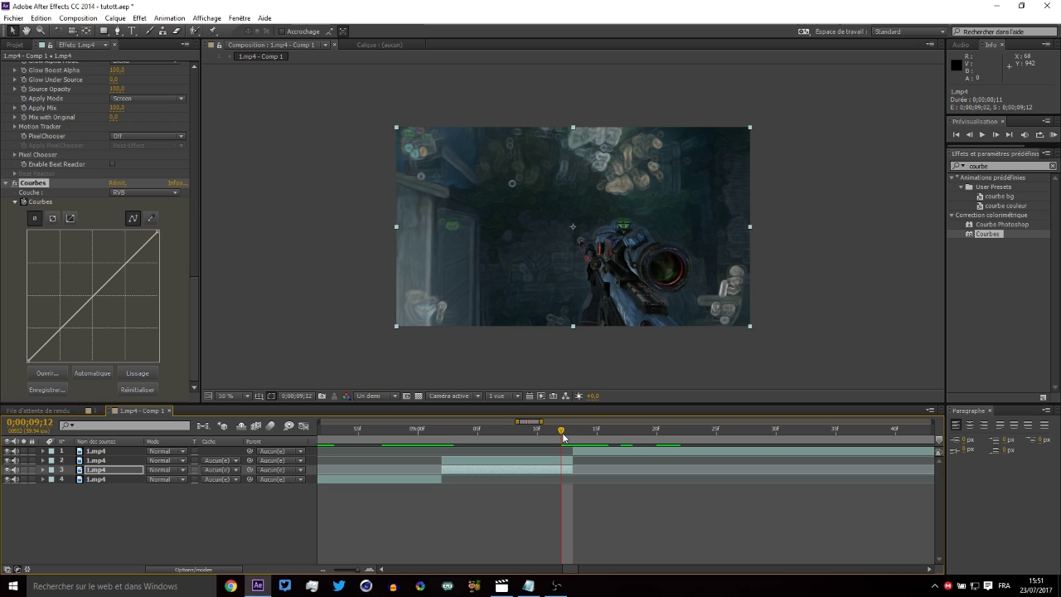
click(150, 218)
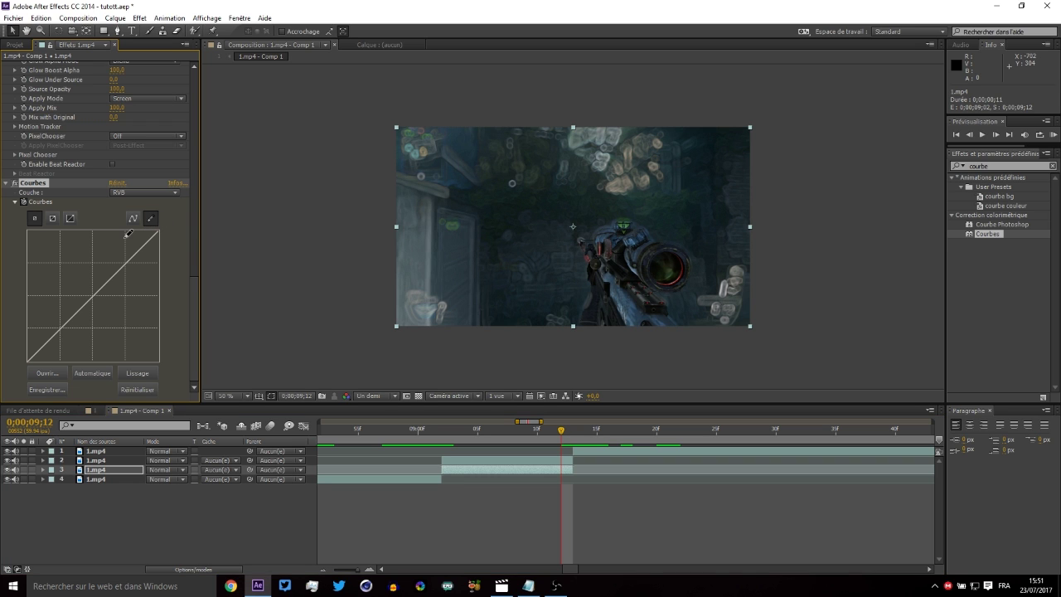
drag(127, 233, 154, 252)
drag(62, 294, 91, 326)
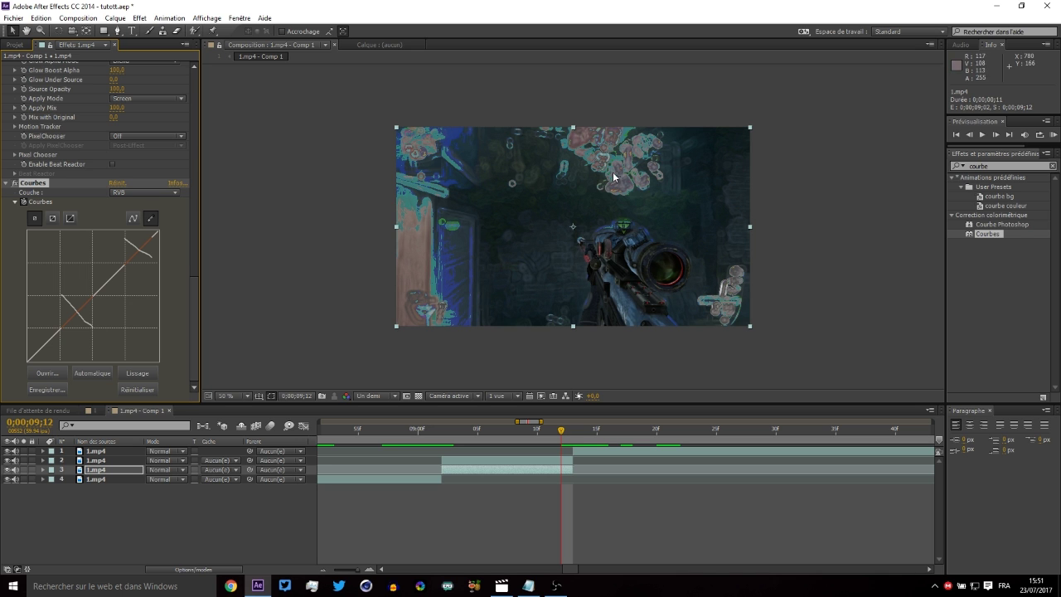
drag(558, 440, 512, 449)
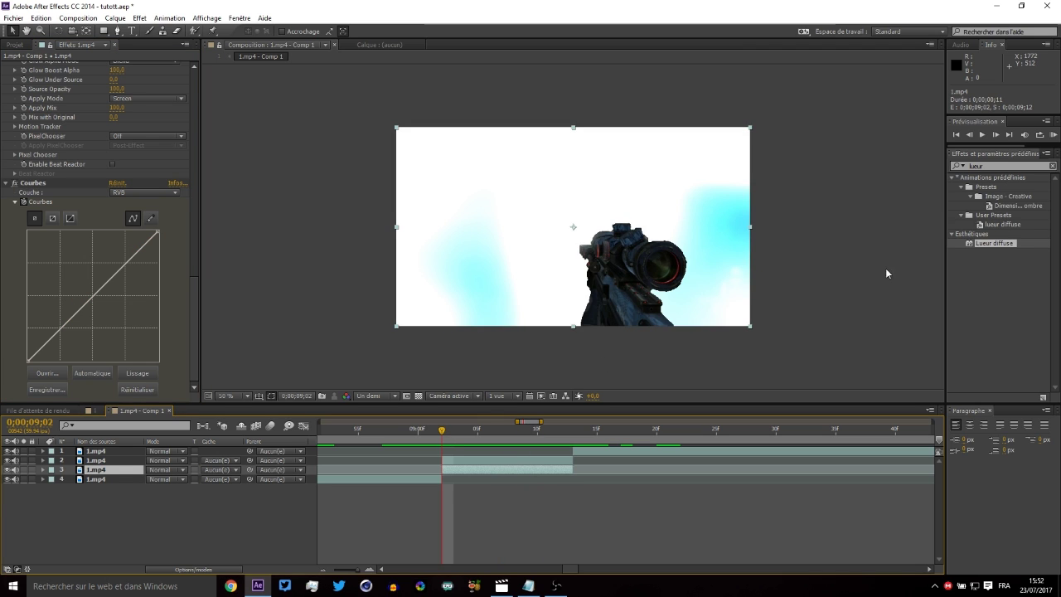
Step: Apply Lueur diffuse to the background layer with its Seuil set to 38%
double_click(995, 243)
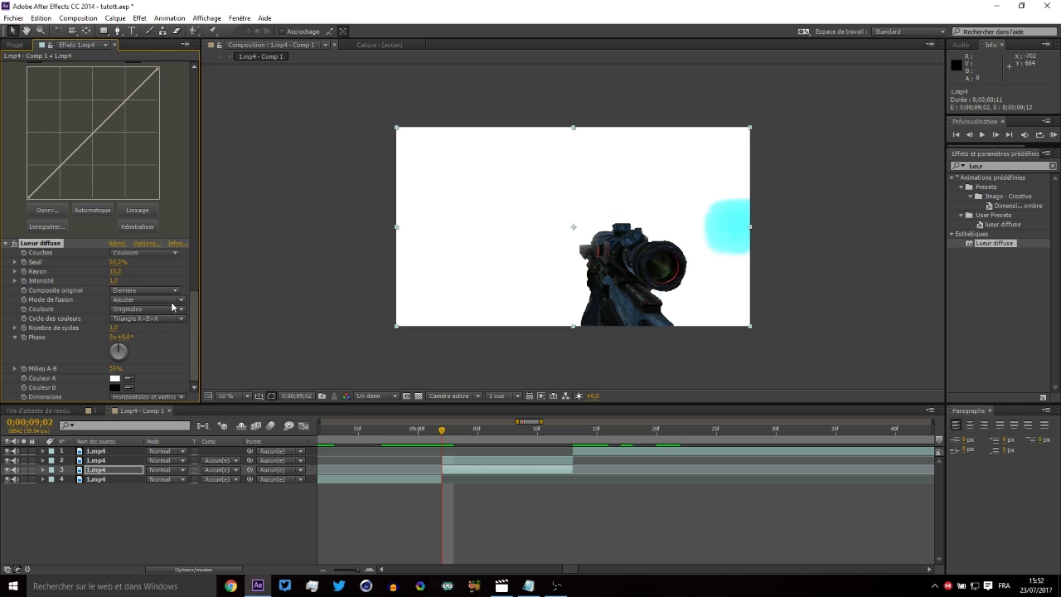
click(118, 262)
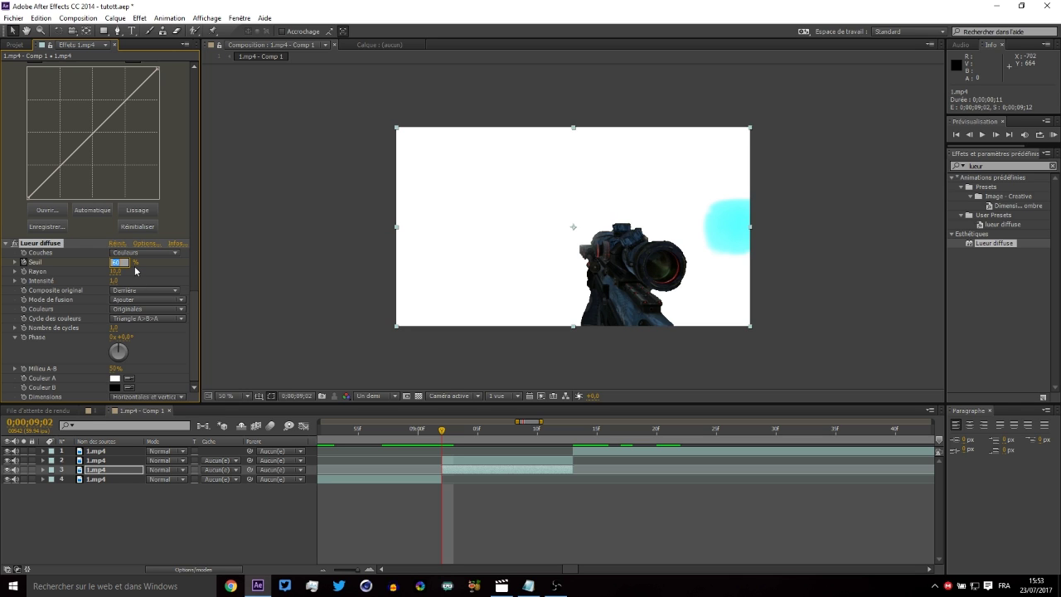
text(38)
key(Return)
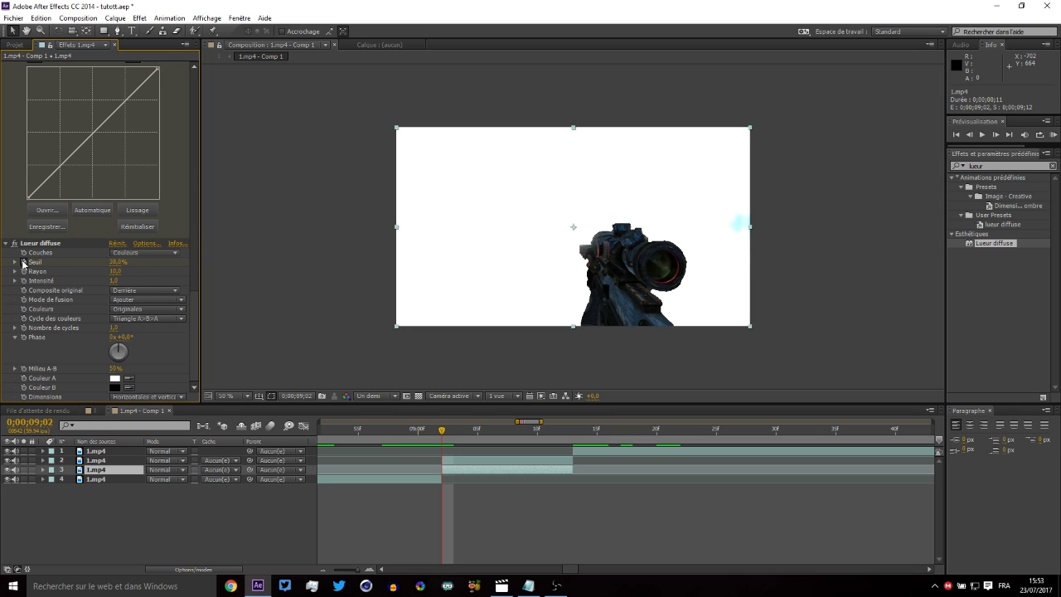
Step: Fine-tune the Seuil threshold while previewing later frames, undoing the last increase
drag(442, 433, 561, 446)
drag(118, 262, 150, 262)
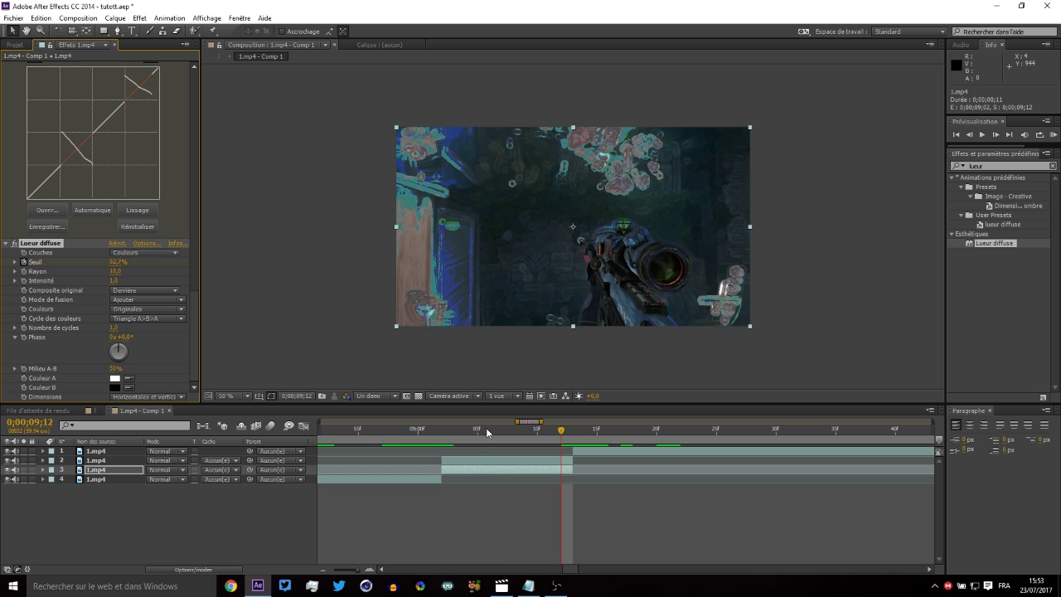
drag(490, 441, 540, 465)
key(ctrl+z)
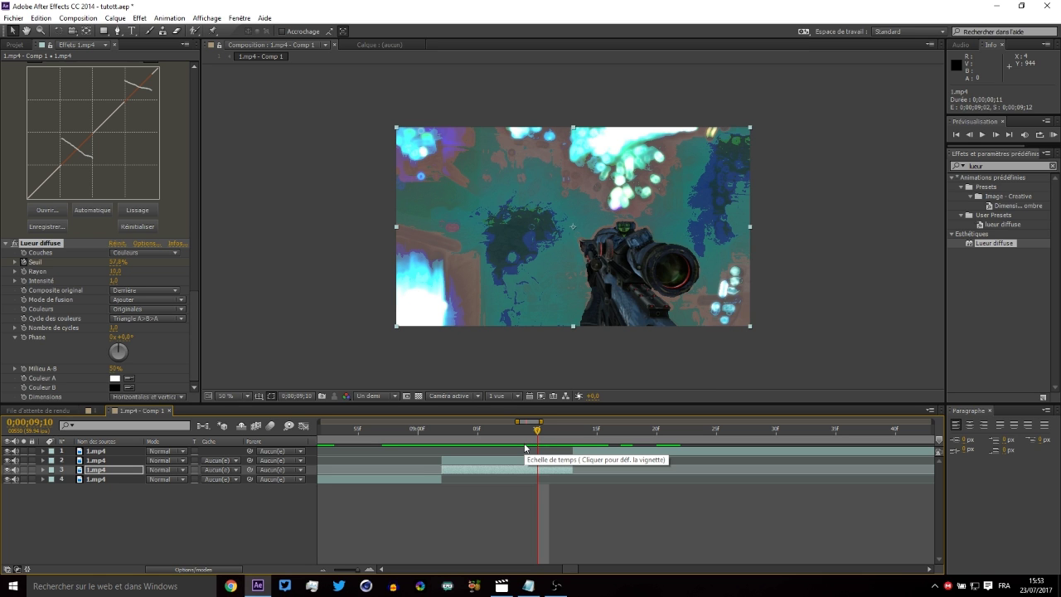
mouse_move(524, 447)
mouse_down()
mouse_move(443, 448)
mouse_move(526, 448)
mouse_up()
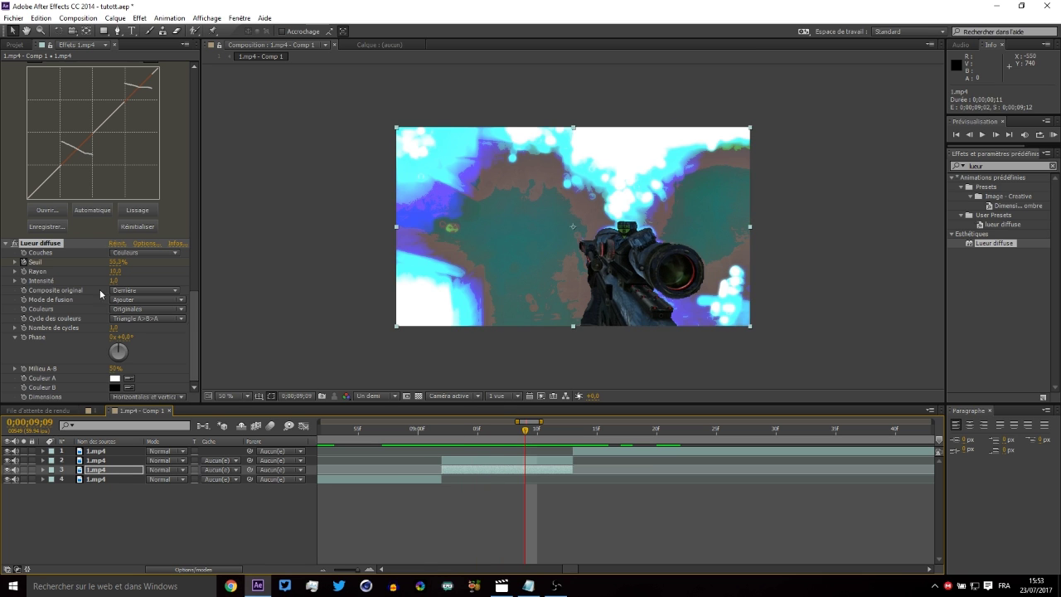
Step: Set the glow's Couleur A to cyan
click(115, 379)
click(166, 96)
click(115, 89)
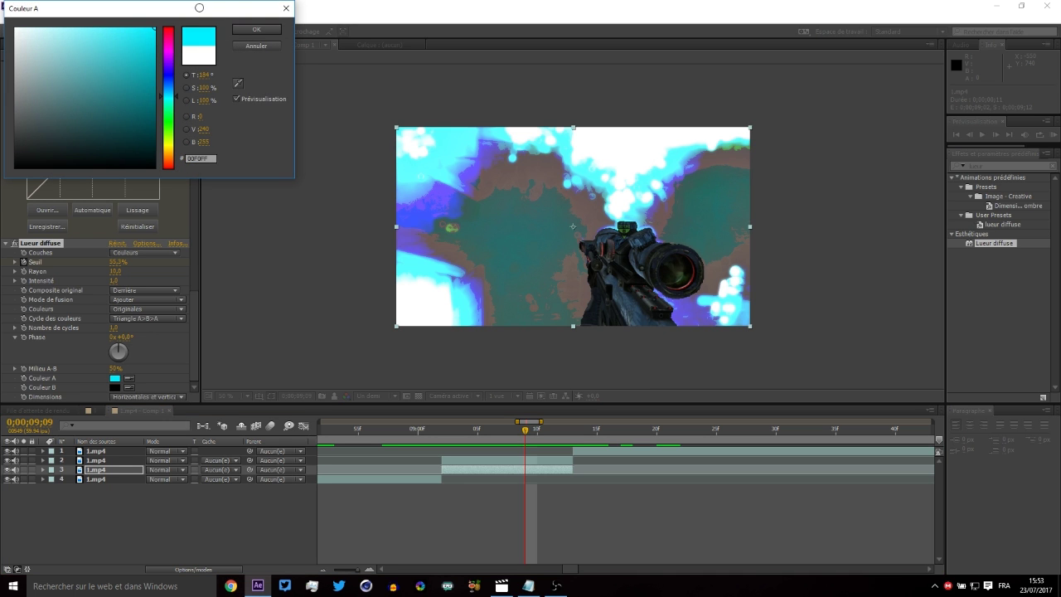
click(257, 29)
Step: Sample Couleur A's cyan into Couleur B and return to frame 0;00;09;08
click(118, 388)
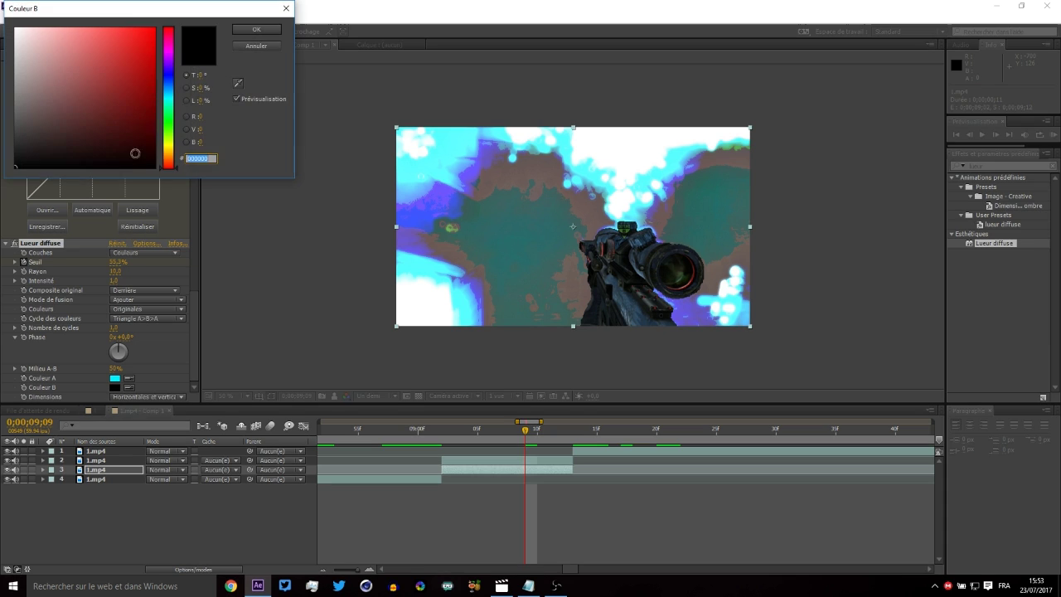
click(254, 47)
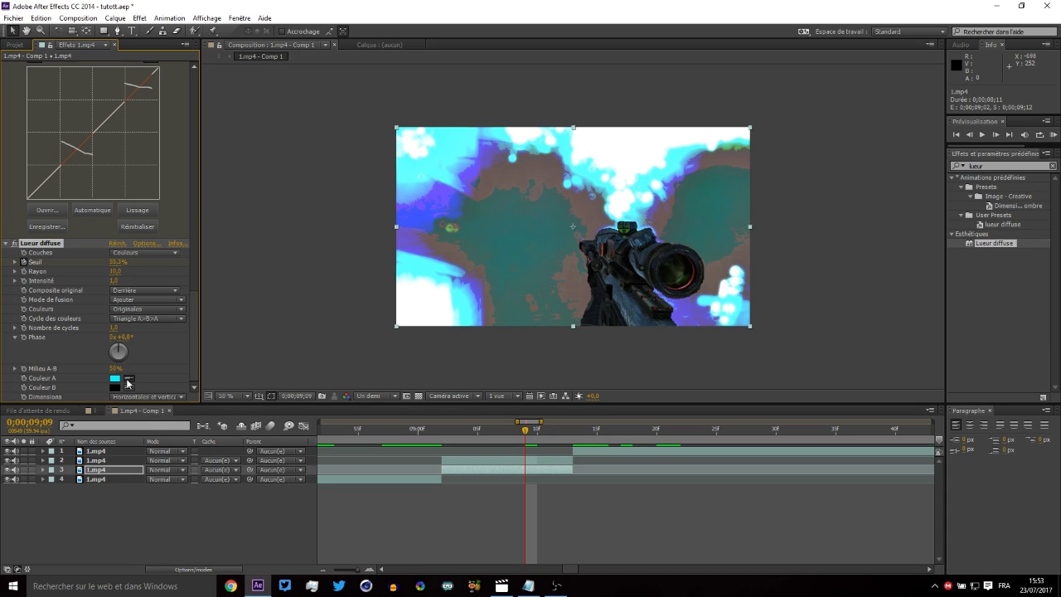
click(130, 387)
click(115, 378)
click(507, 438)
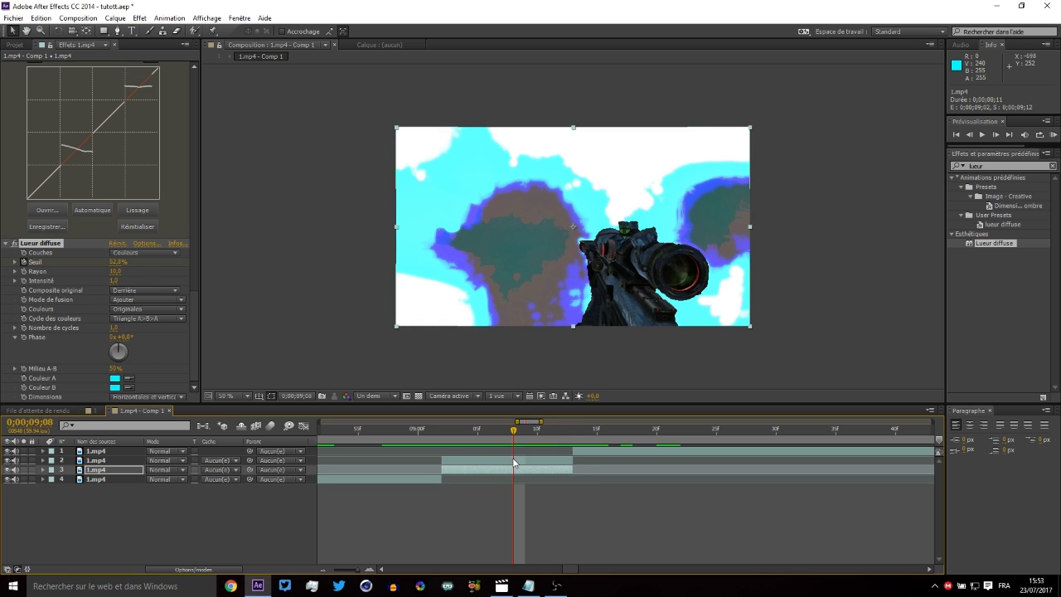
key(ctrl+Up)
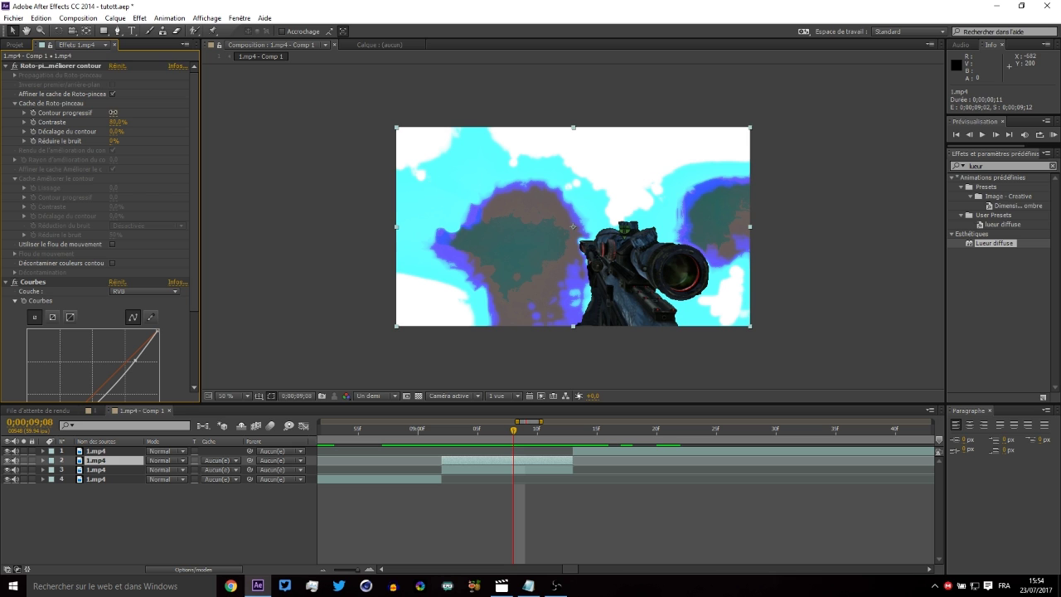
Step: Raise the gun's Roto-pinceau Contour progressif to 12,6, then preview composition 1's slow-motion shot
drag(114, 112, 138, 112)
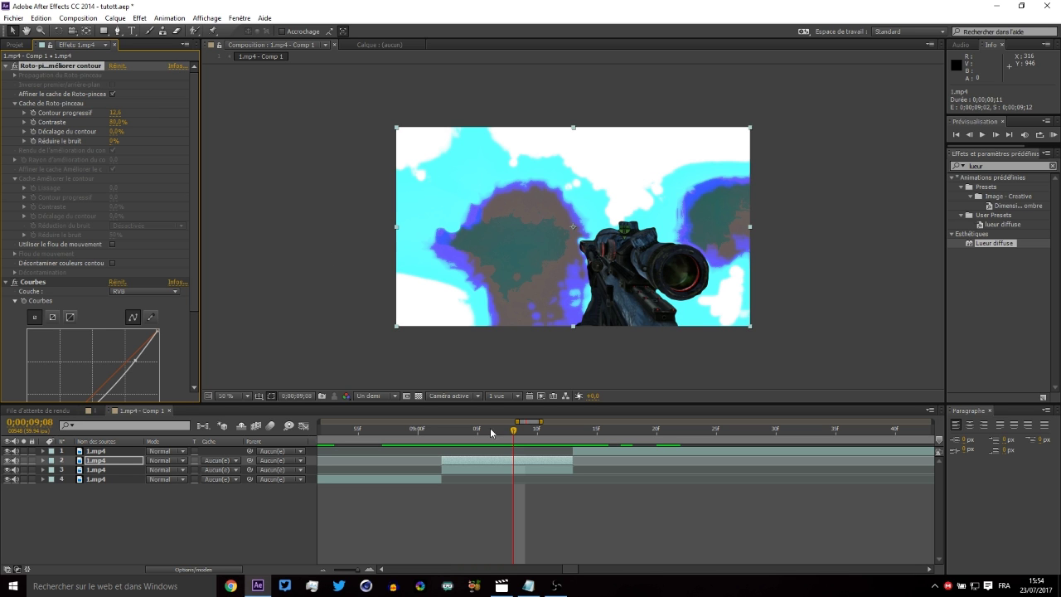
drag(490, 428, 548, 445)
key(ctrl+Down)
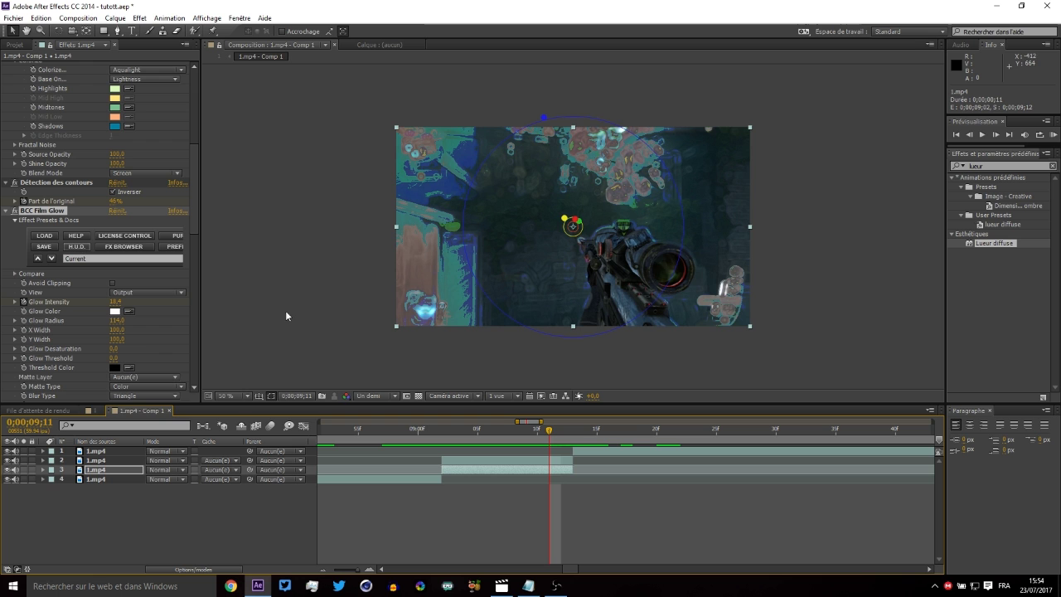
click(97, 411)
drag(431, 440, 461, 438)
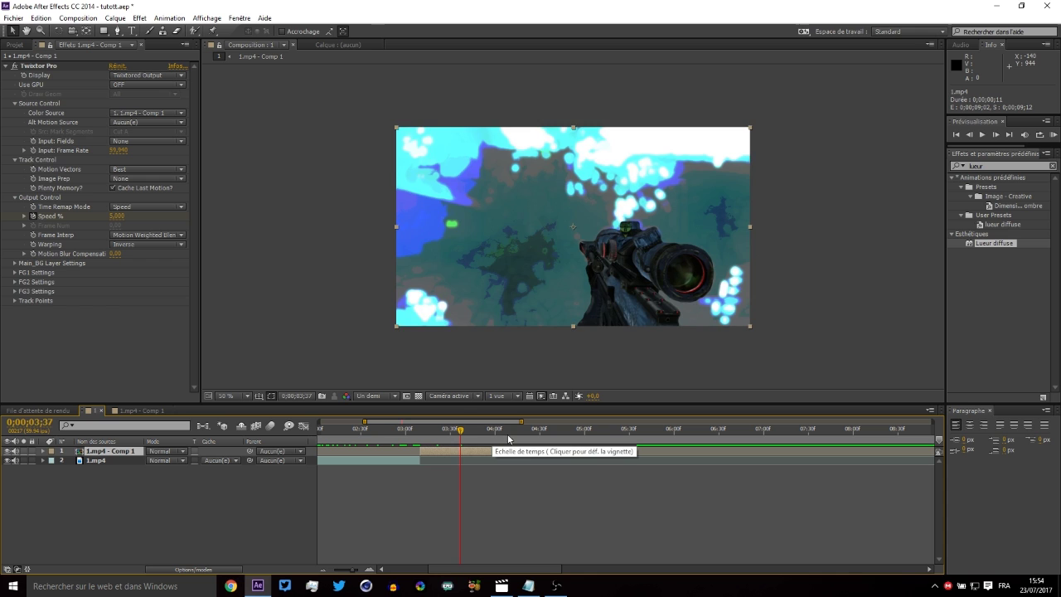
mouse_move(508, 439)
mouse_down()
mouse_move(627, 433)
mouse_move(496, 427)
mouse_up()
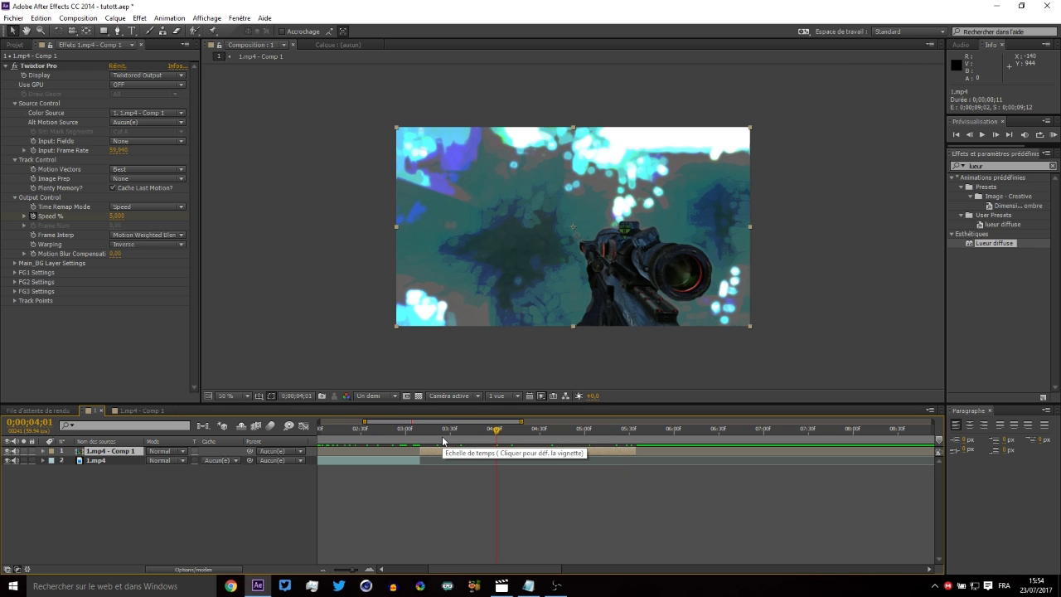
drag(443, 430, 495, 431)
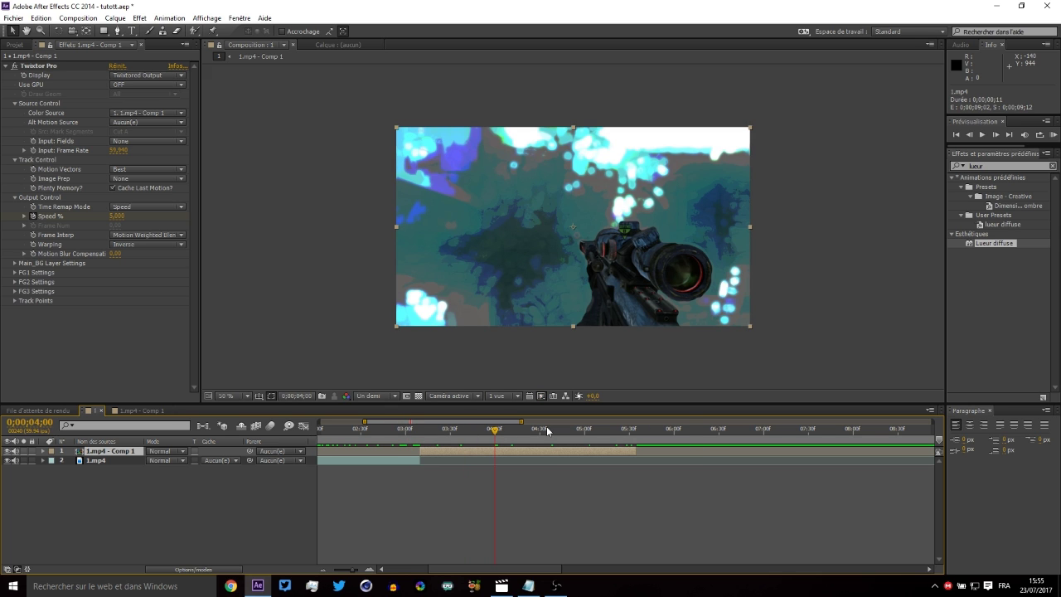